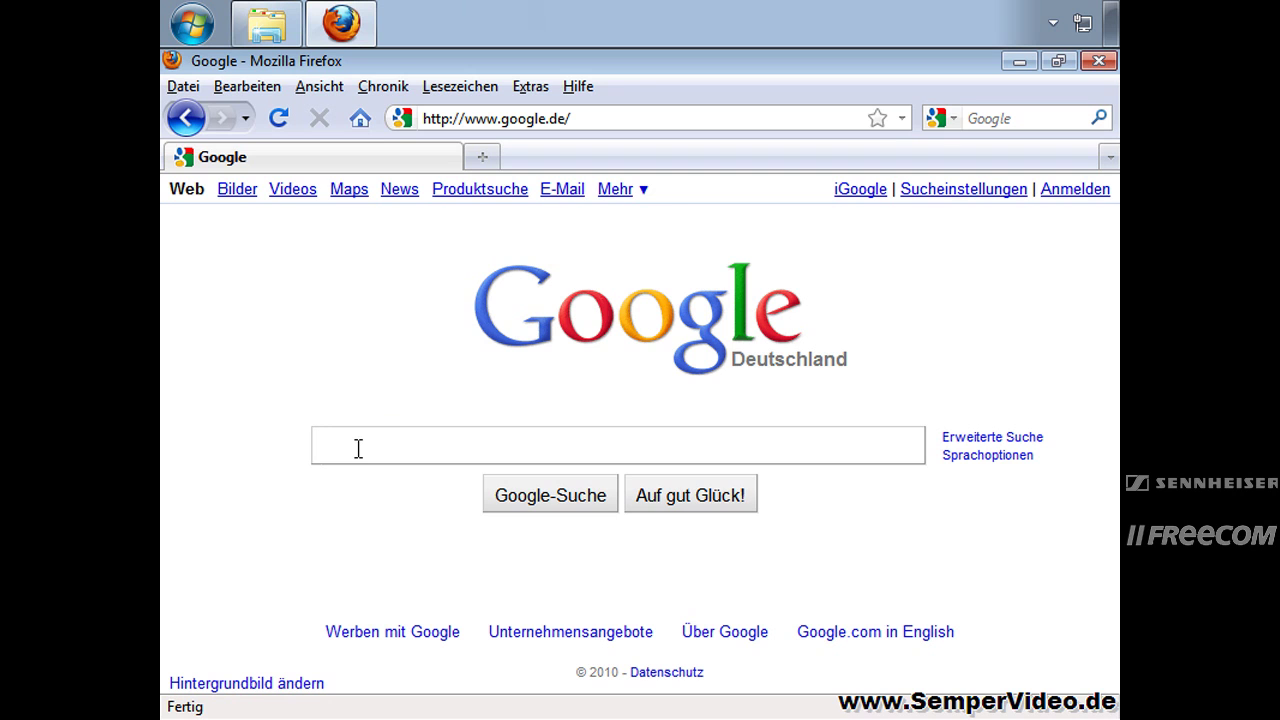
Step: Search Google for "xboot" and open the boot-land.net result "XBOOT vs 1.0.0 beta3"
key("Return")
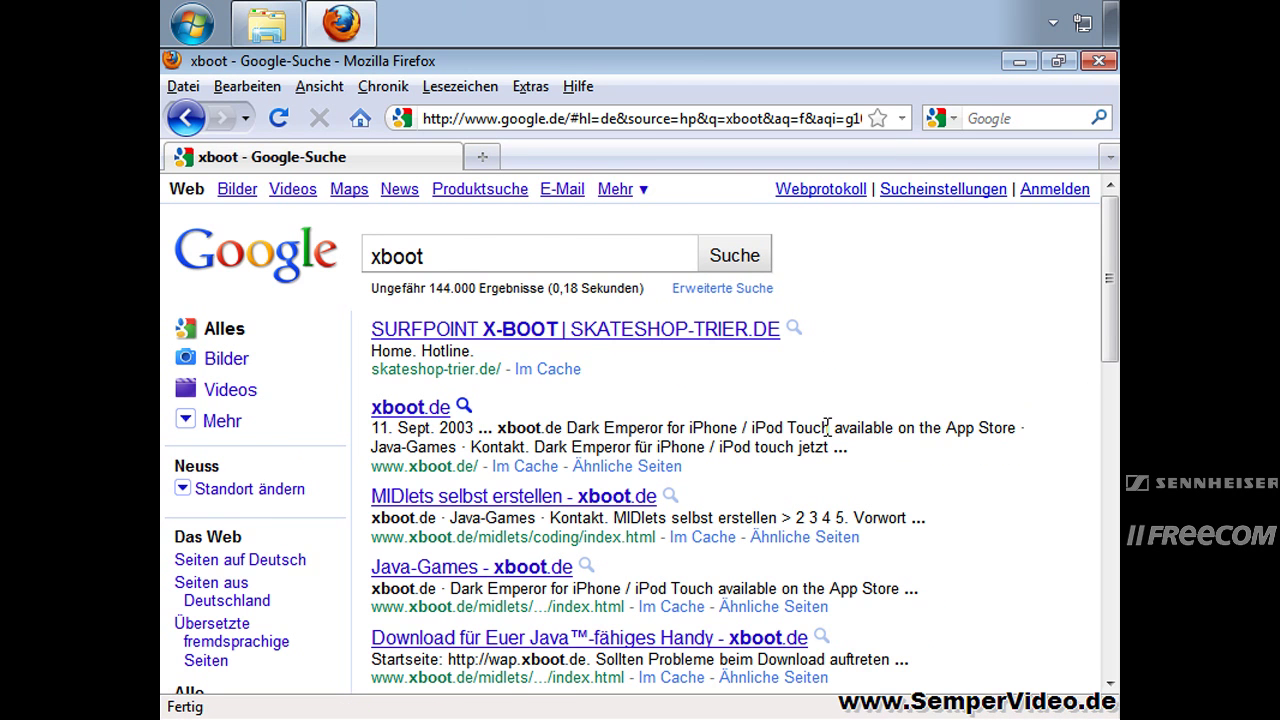
scroll(827, 430, "down", 2)
scroll(827, 432, "down", 4)
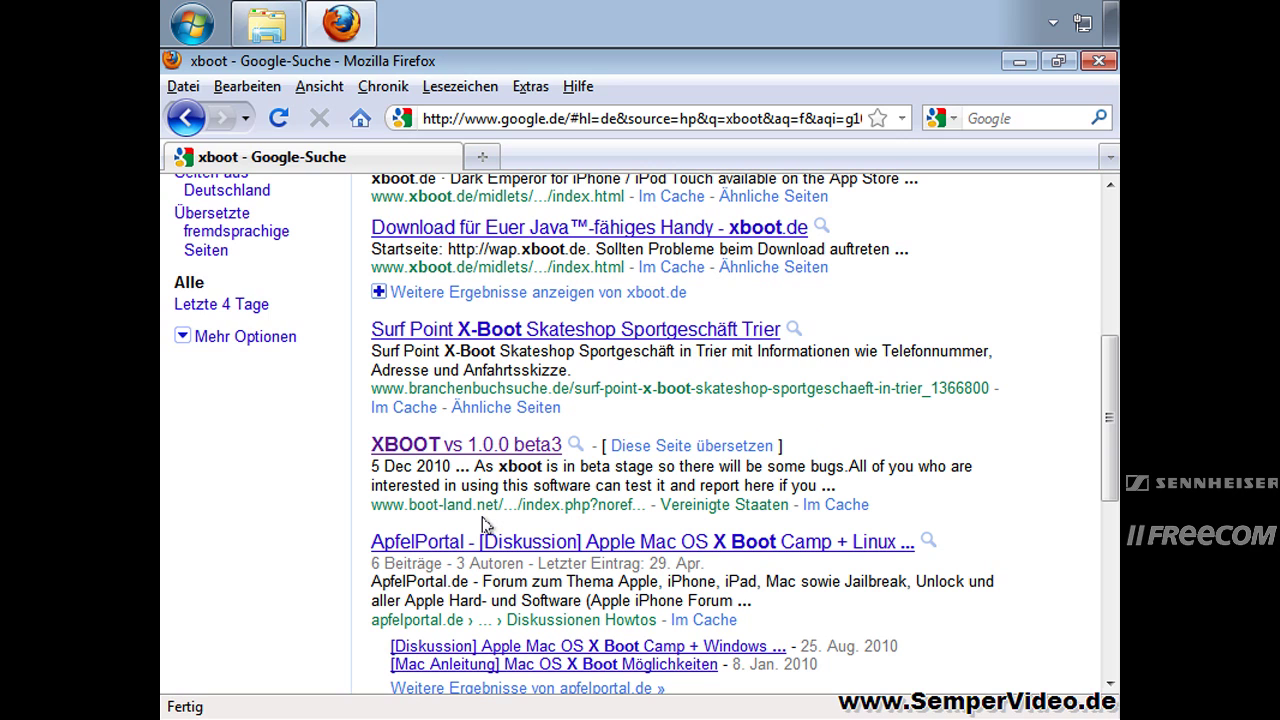
left_click(489, 445)
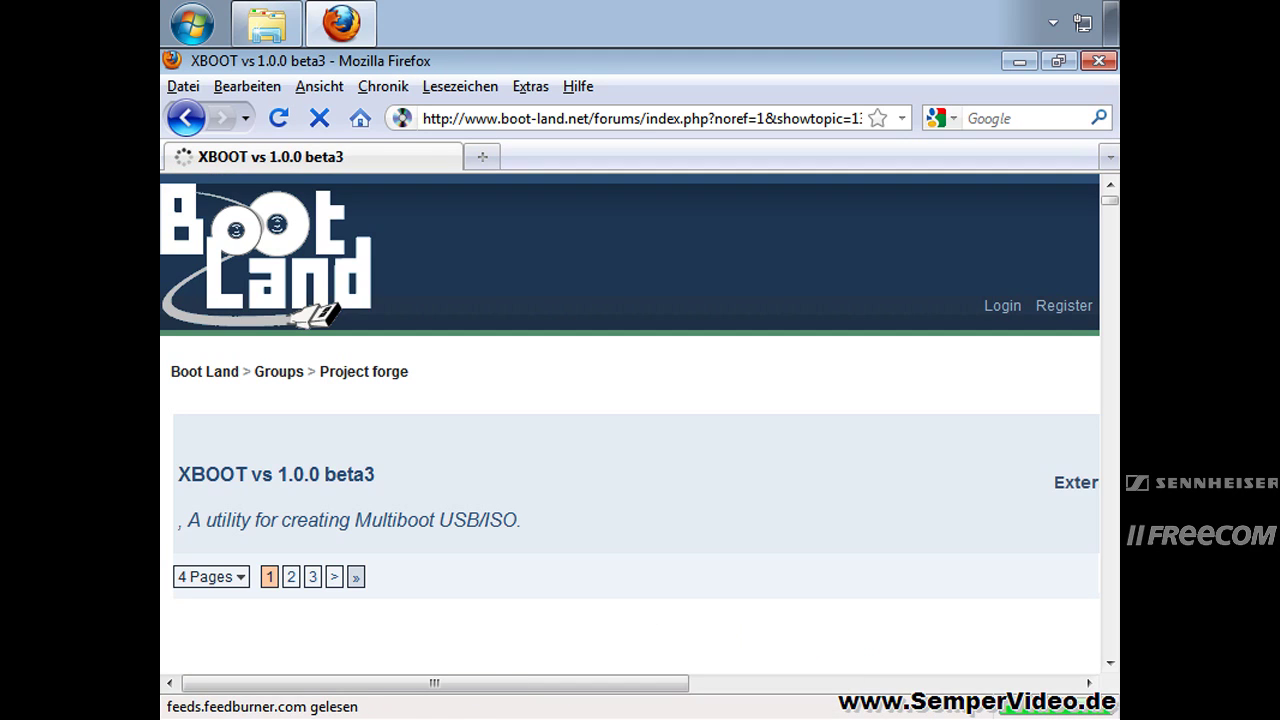
Step: Read the first XBOOT forum post for its purpose, screenshots, precautions and download link, and close the browser
scroll(490, 467, "down", 5)
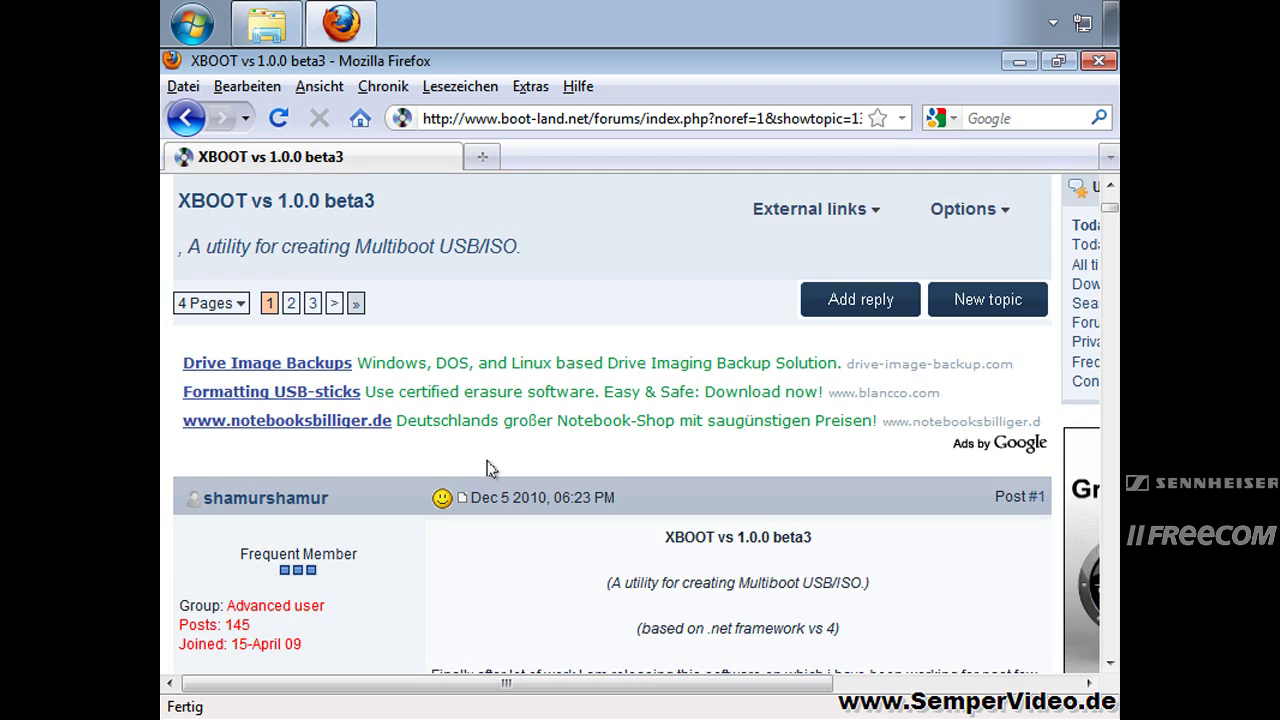
scroll(491, 470, "up", 3)
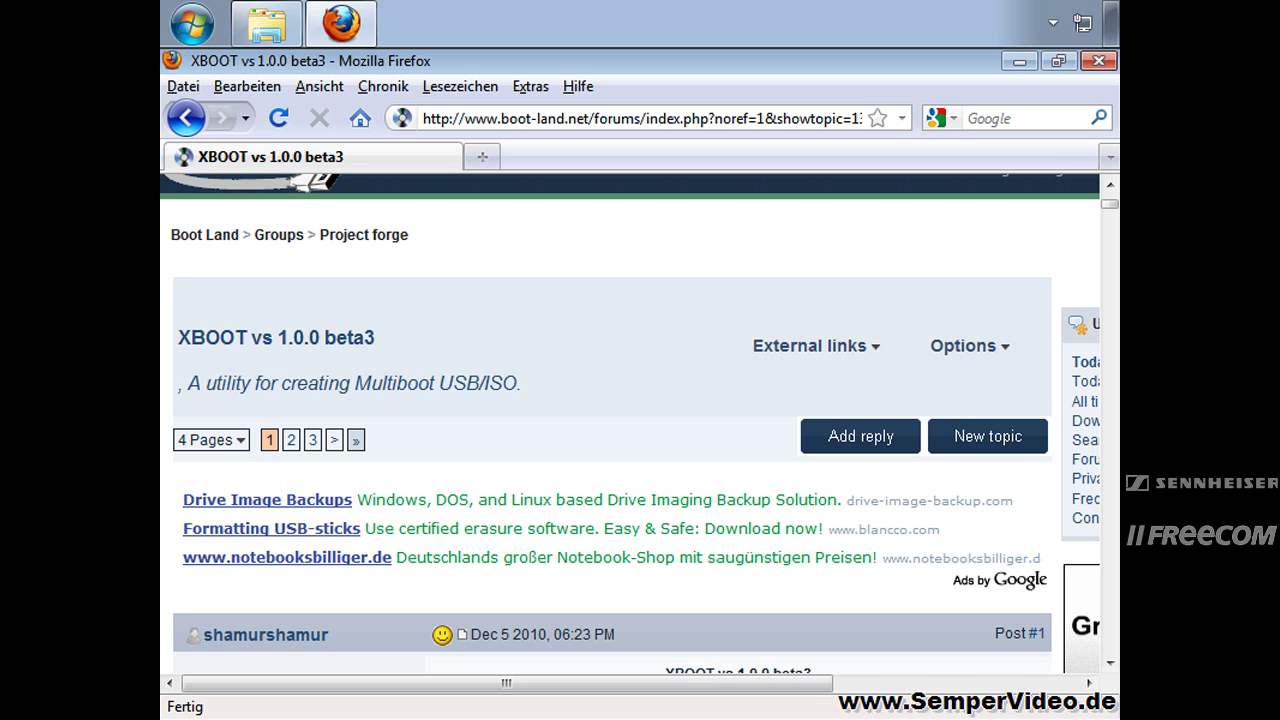
scroll(510, 500, "down", 8)
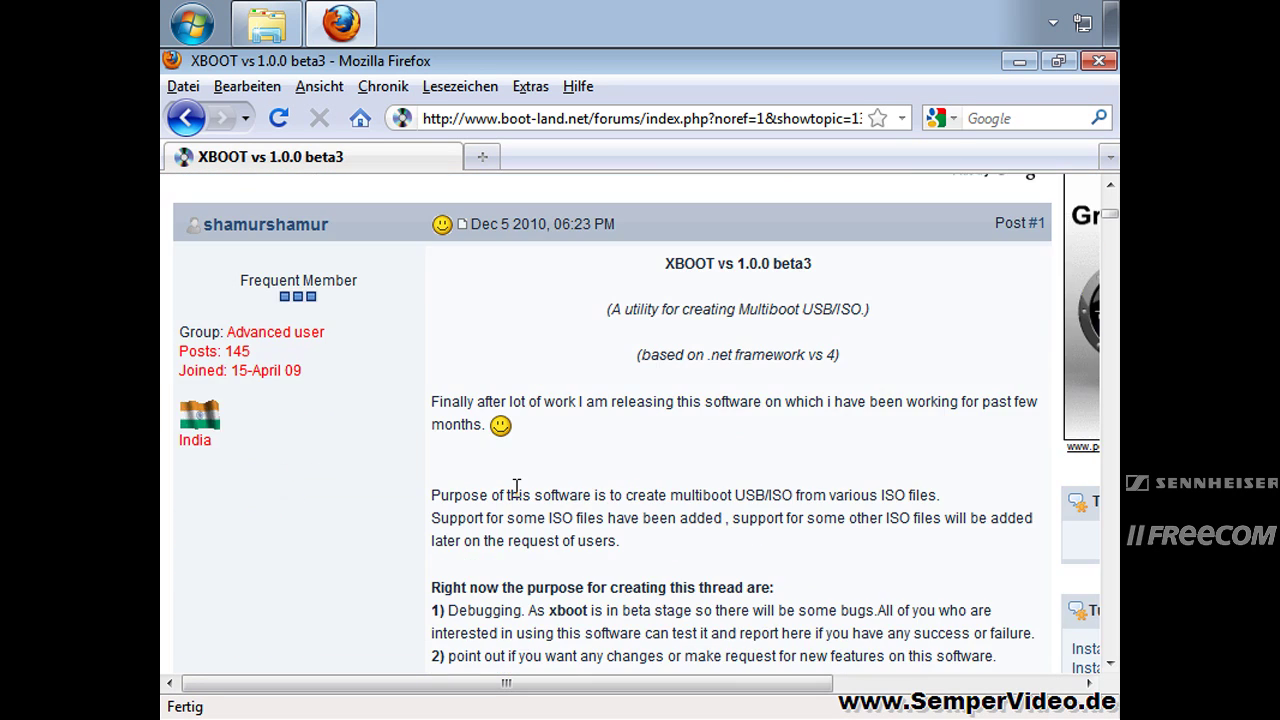
scroll(515, 497, "down", 20)
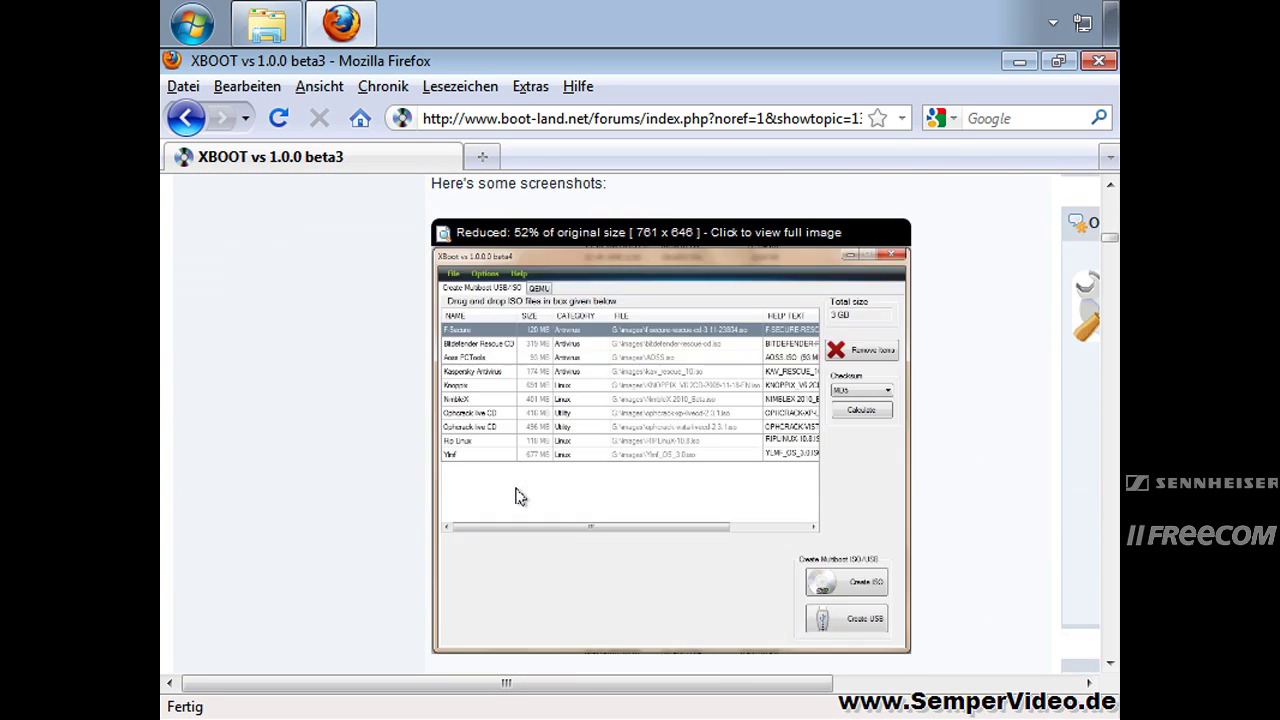
scroll(421, 481, "down", 10)
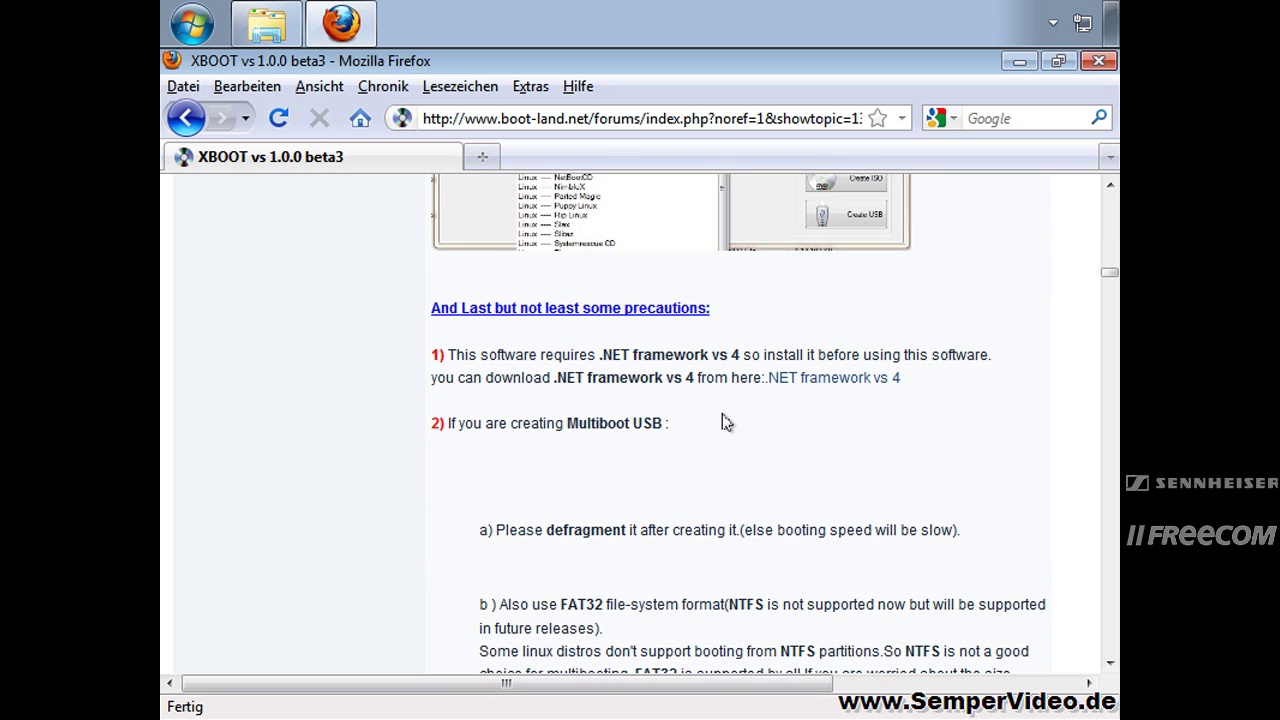
scroll(733, 423, "down", 4)
scroll(733, 423, "down", 5)
scroll(733, 423, "up", 10)
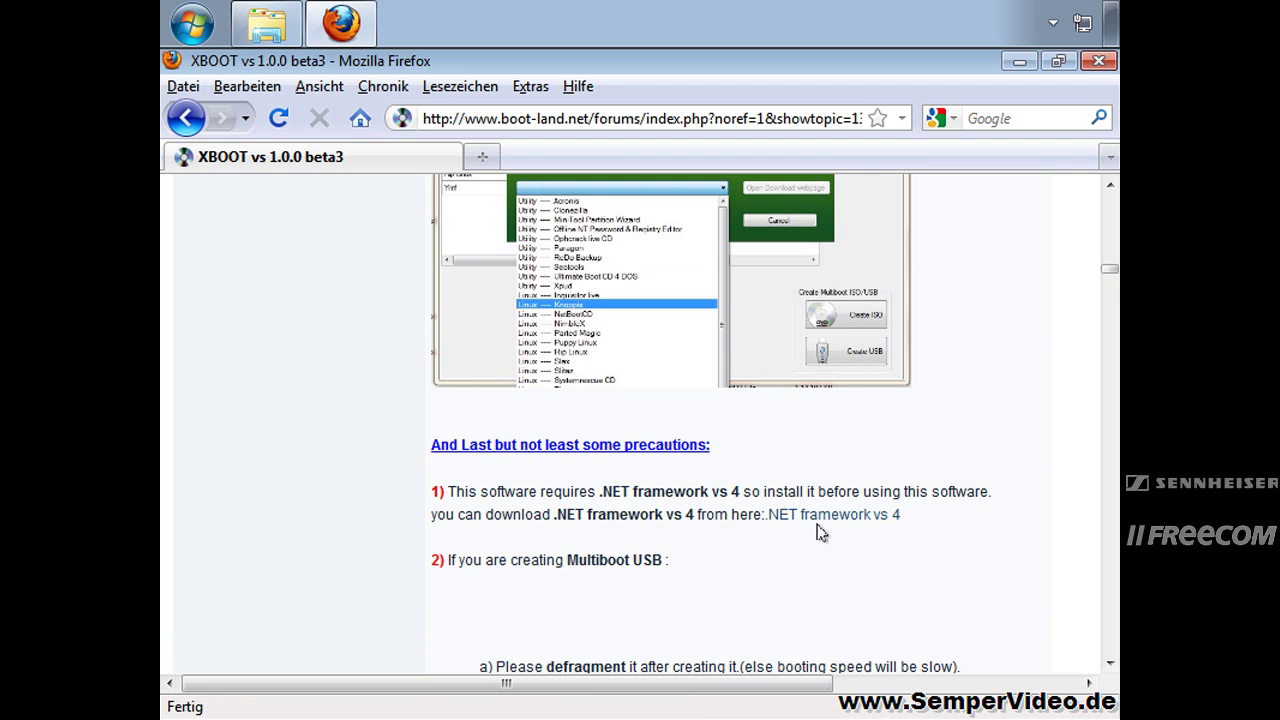
scroll(818, 532, "down", 10)
scroll(676, 518, "down", 2)
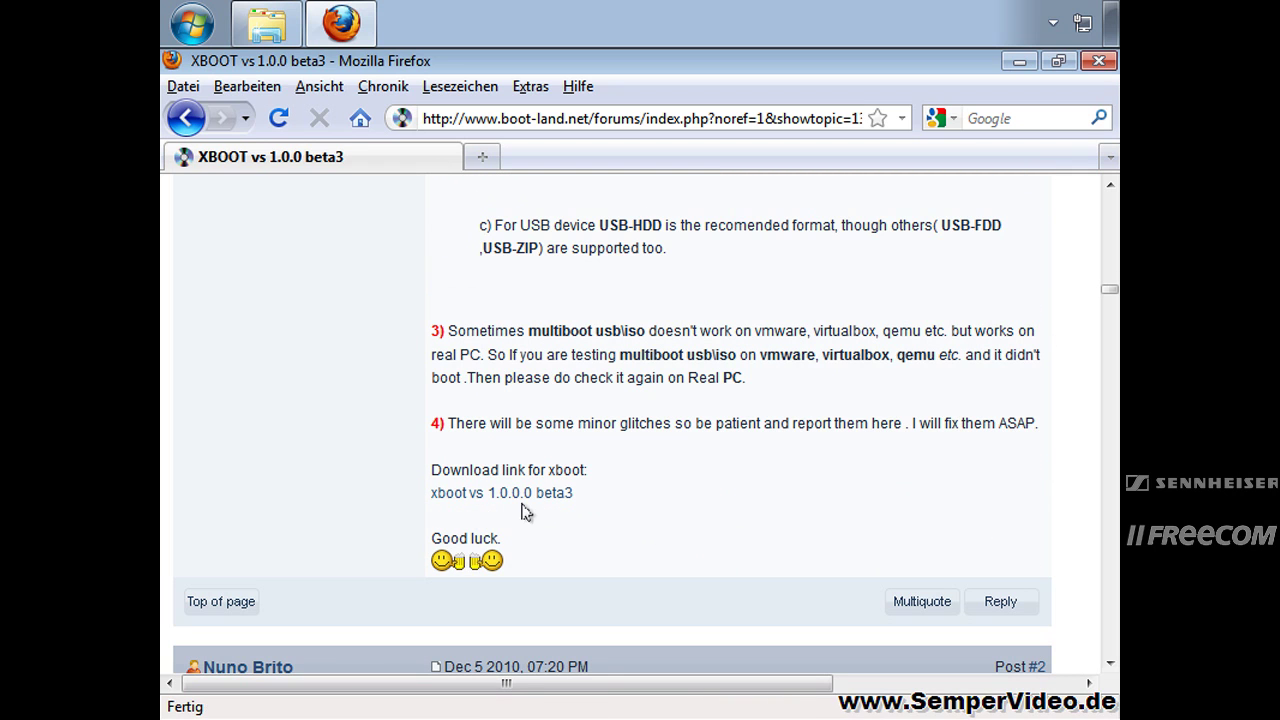
left_click(1098, 61)
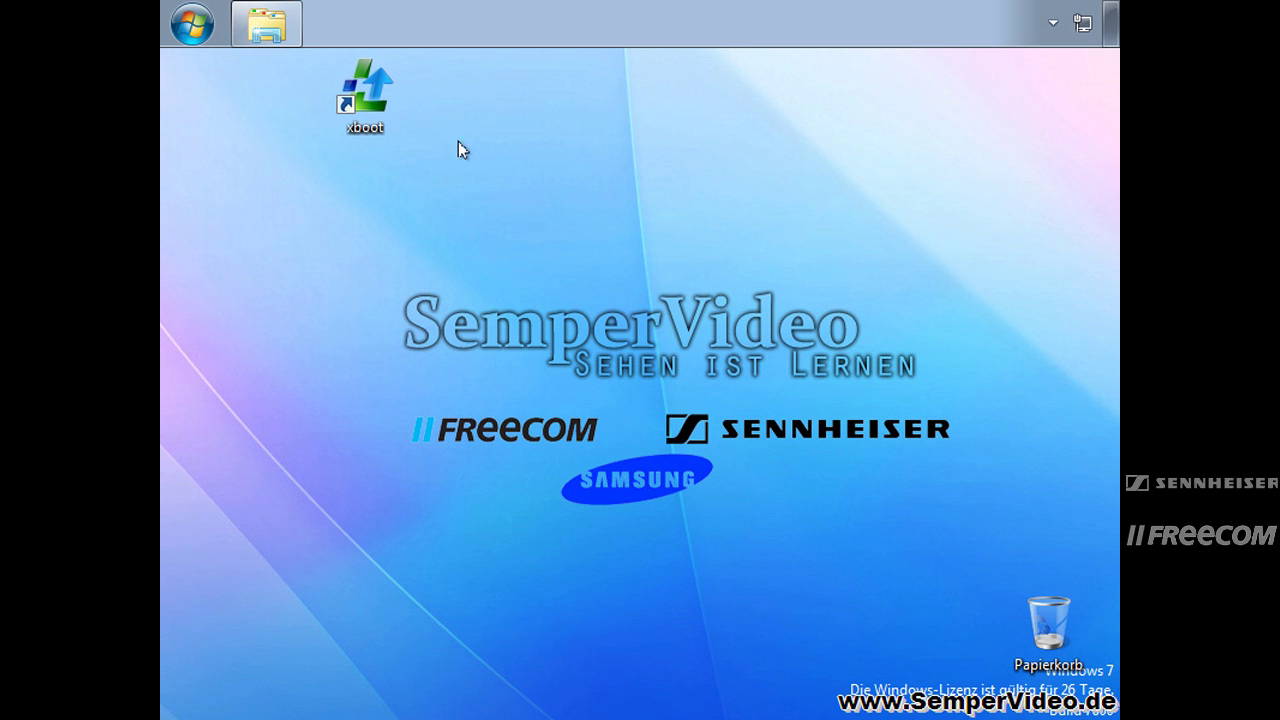
Step: Bring up the temp folder with the ISO files and launch xboot from the desktop, allowing the unverified file to run
left_click(266, 26)
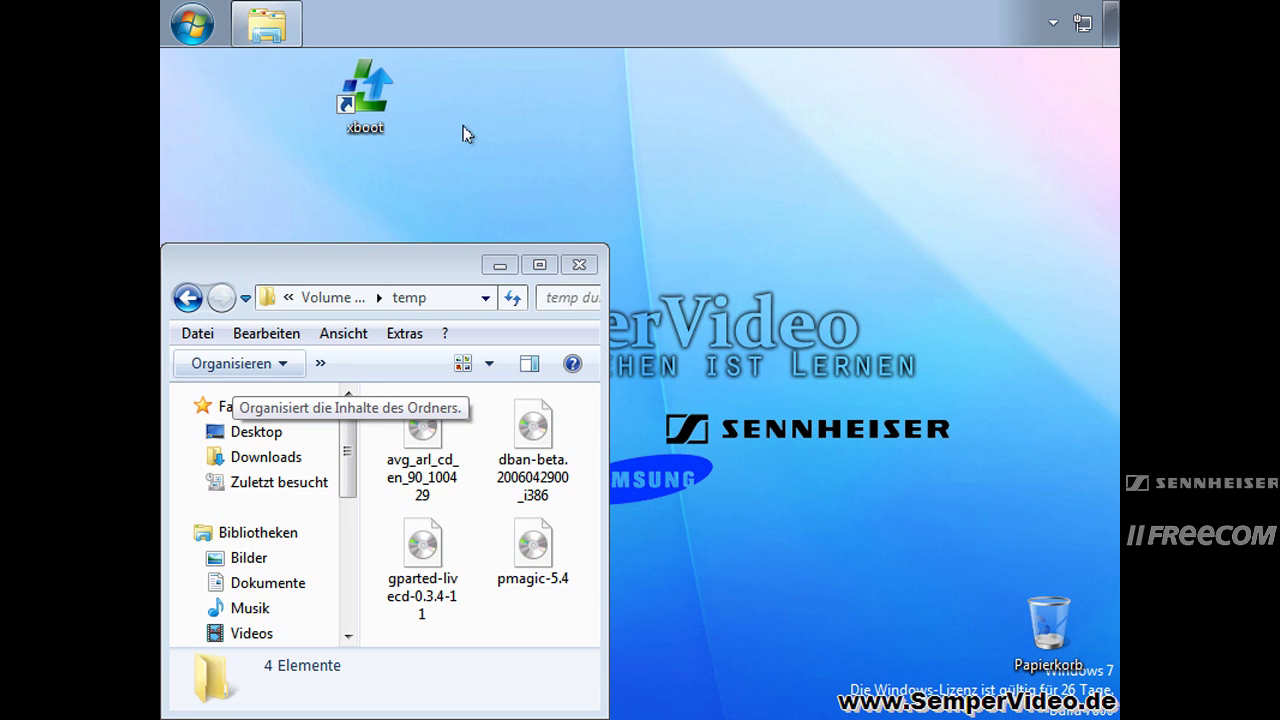
left_click(374, 110)
double_click(374, 116)
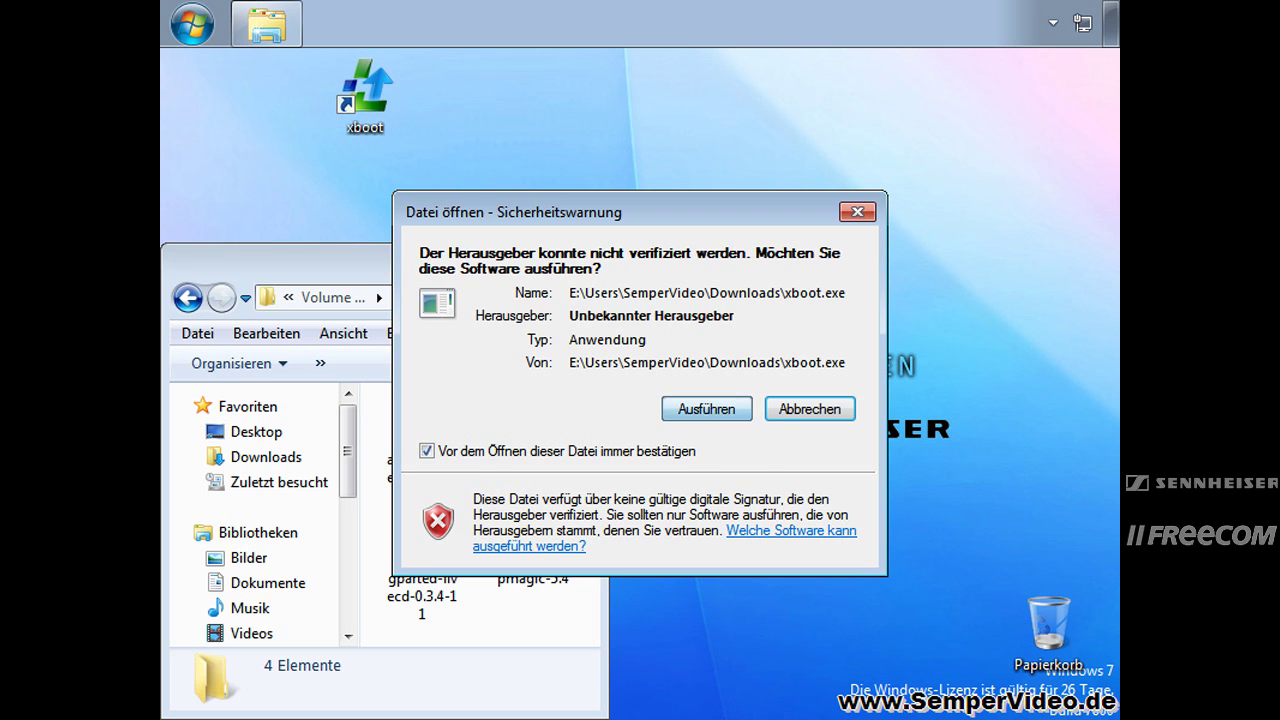
left_click(708, 409)
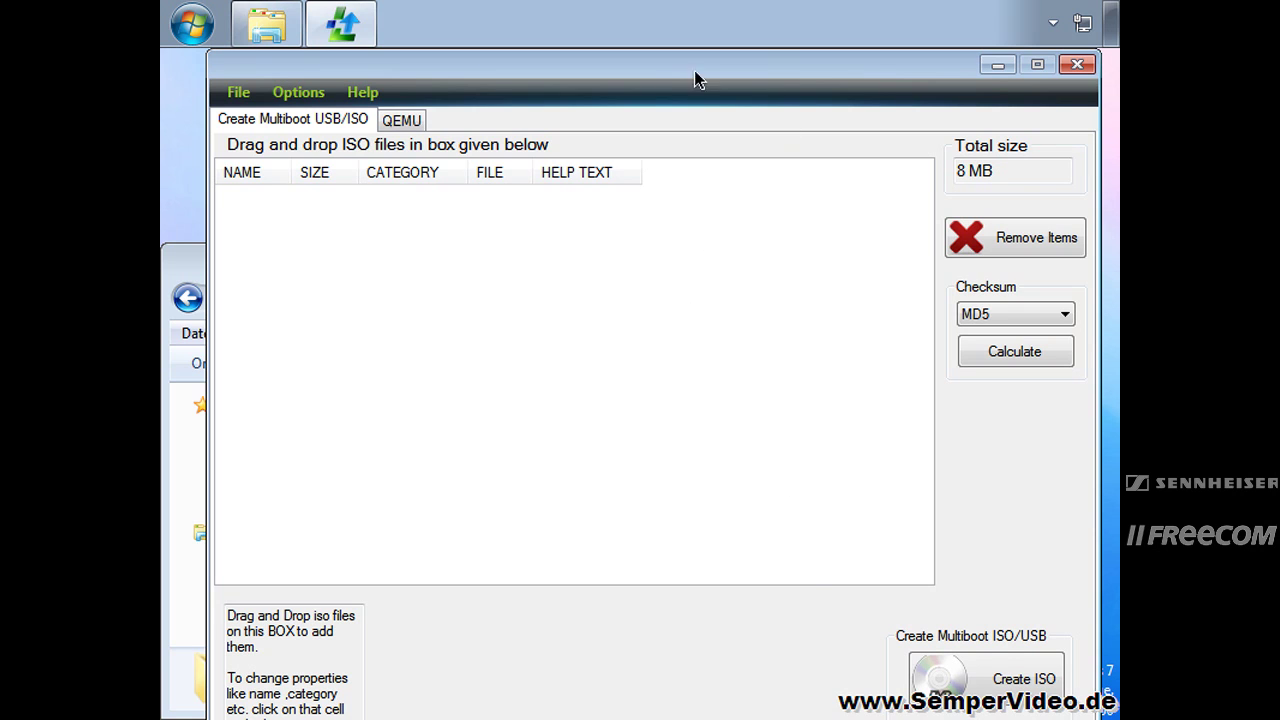
Step: Arrange the XBoot and temp folder windows side by side and add avg_arl_cd_en_90_100429 to the multiboot file list
left_click_drag(648, 75, 676, 78)
left_click(221, 270)
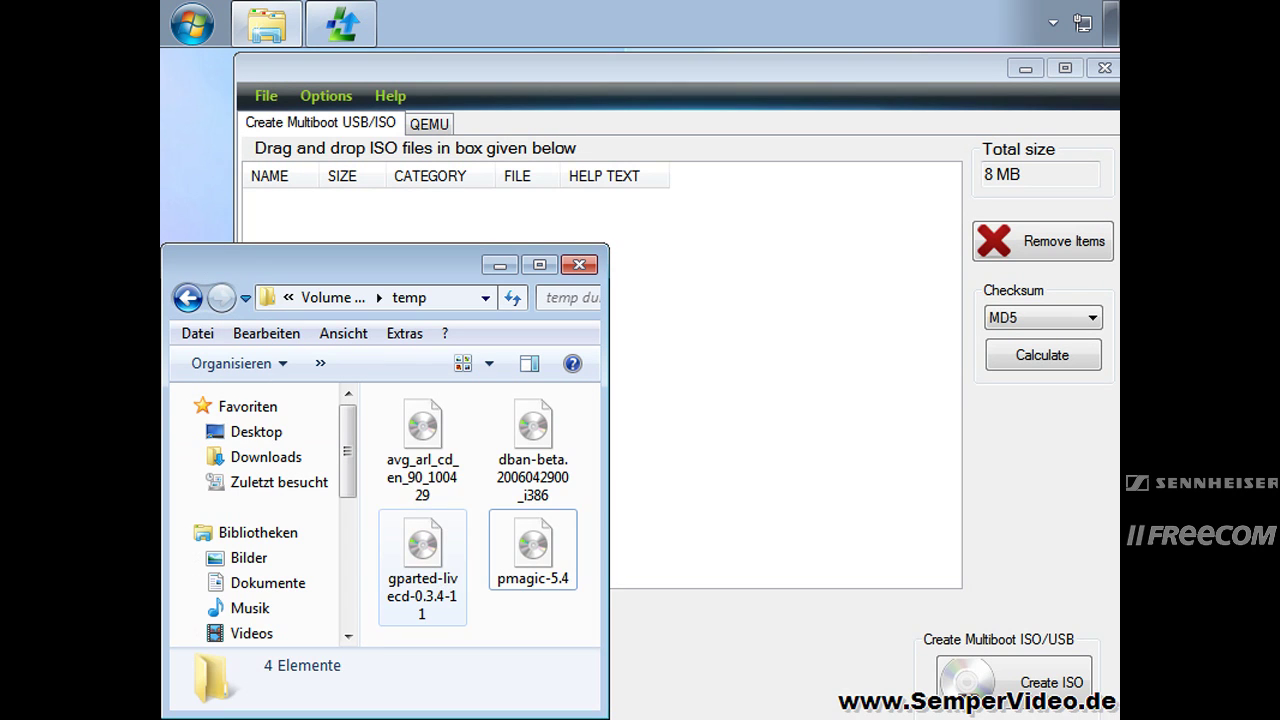
left_click(400, 490)
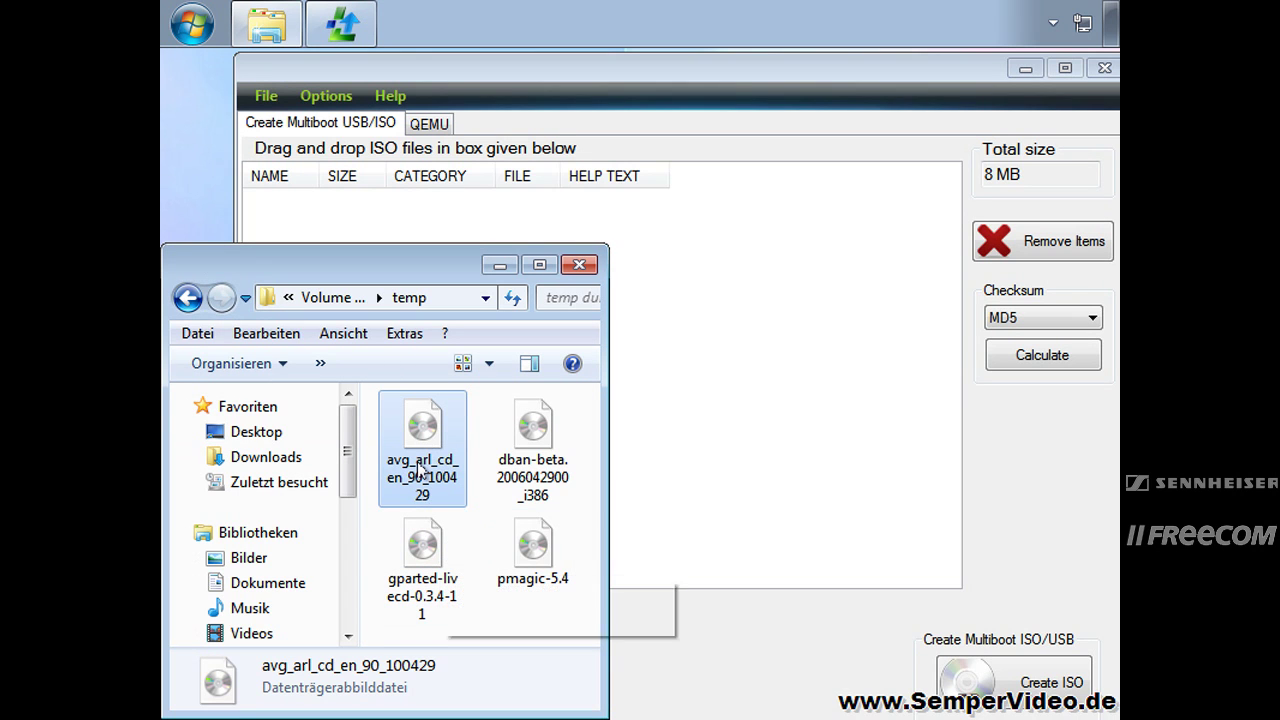
left_click_drag(718, 333, 714, 323)
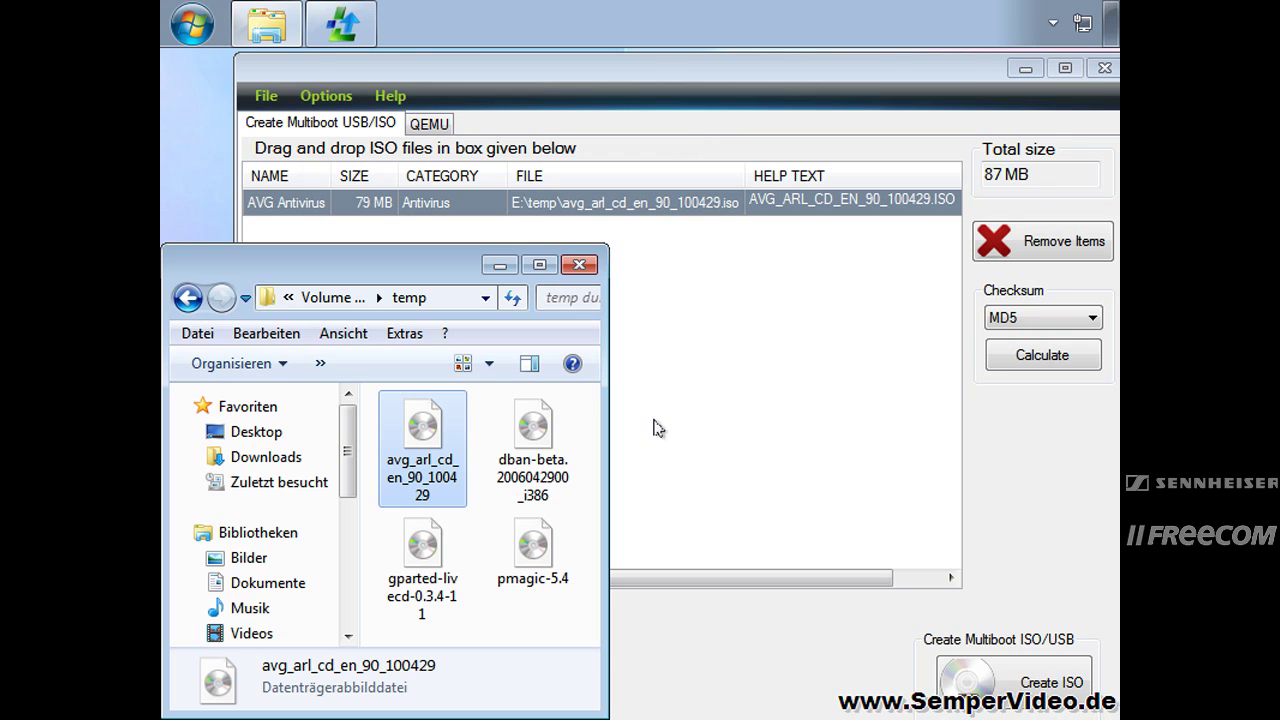
Step: Drop the dban-beta.2006042900_i386 image from the temp folder into XBoot's file list and bring its identification dialog forward
left_click(545, 488)
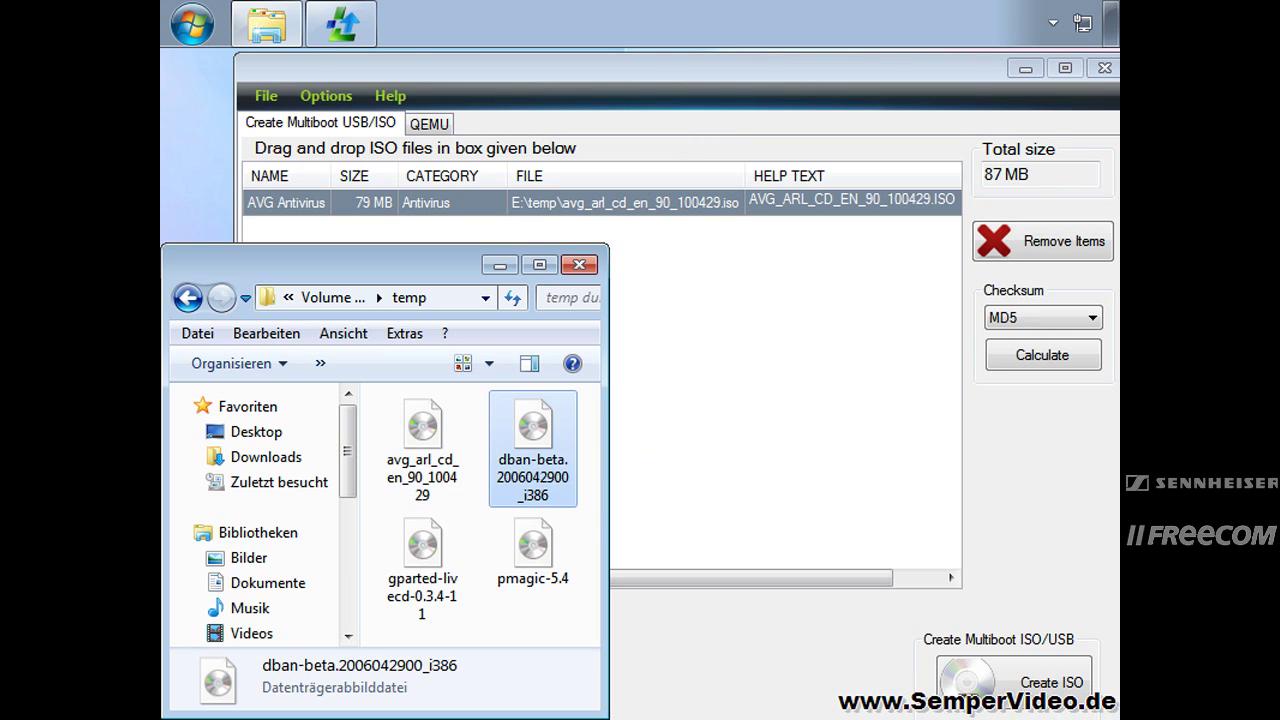
left_click_drag(538, 465, 702, 400)
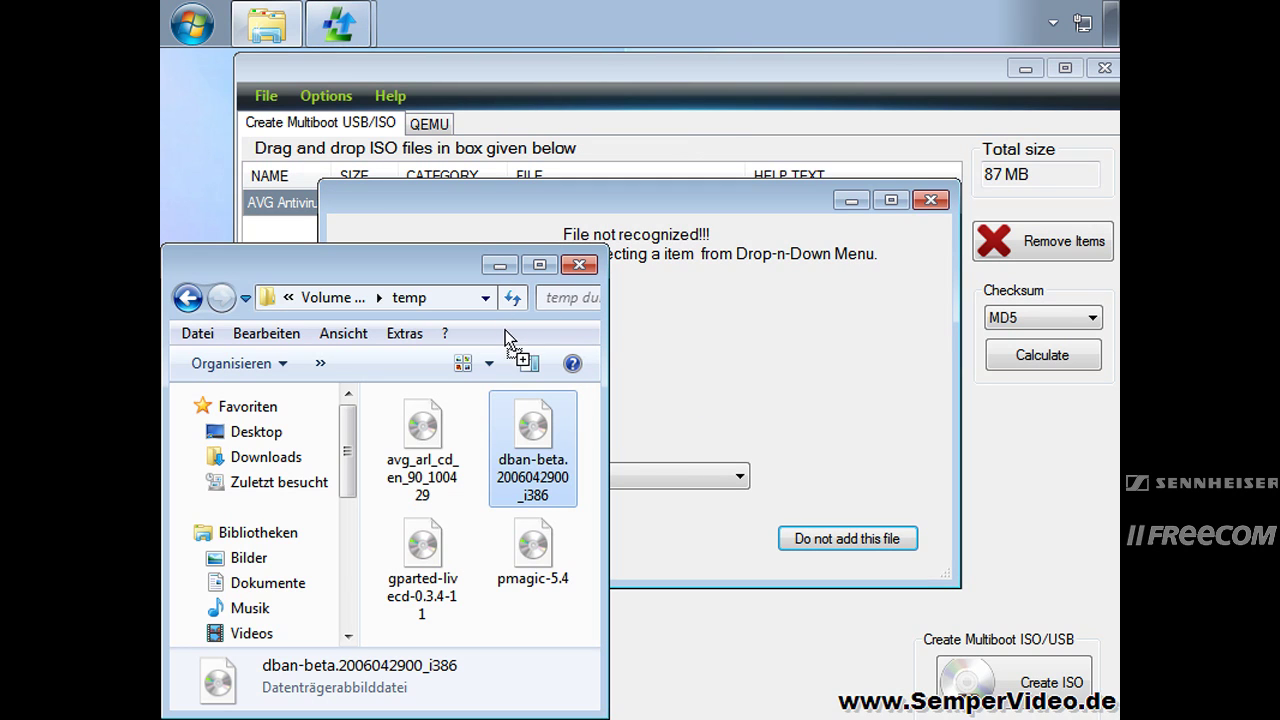
left_click(689, 357)
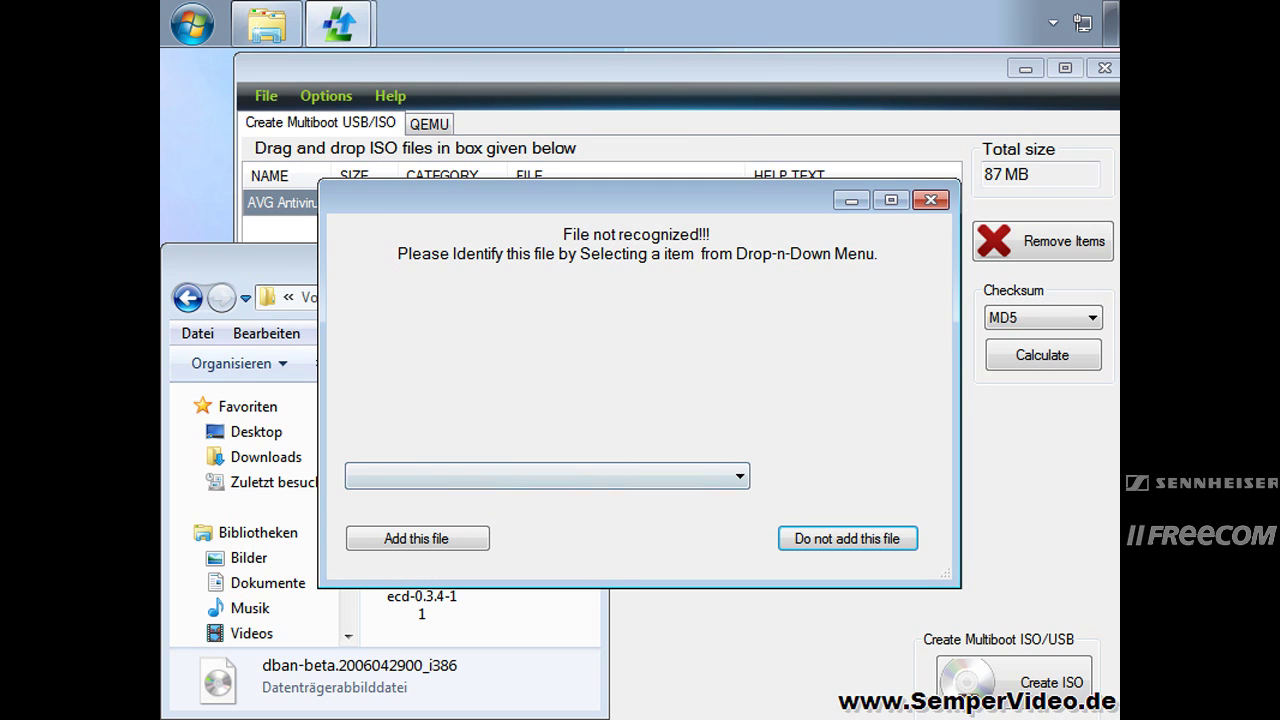
Step: Look through the supported image types, identify the DBAN image as "Add using Grub4dos ISO Emulation" and add it to the list
left_click(490, 479)
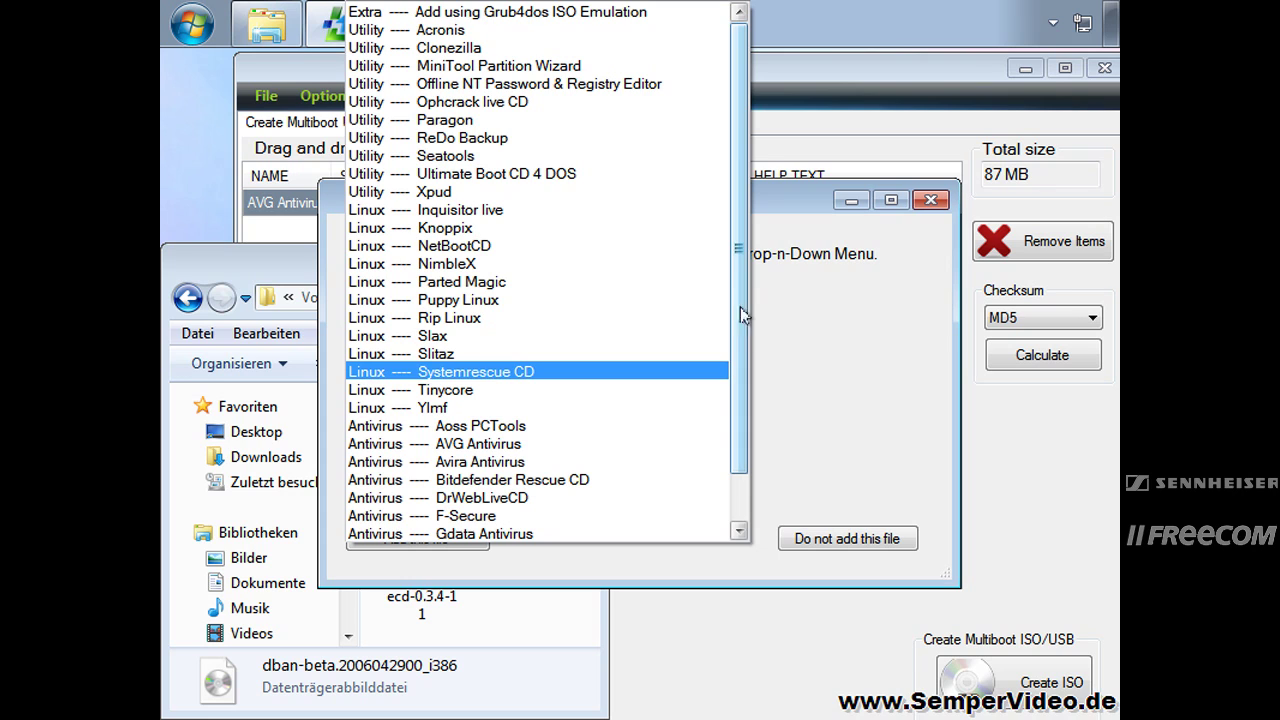
scroll(740, 425, "down", 1)
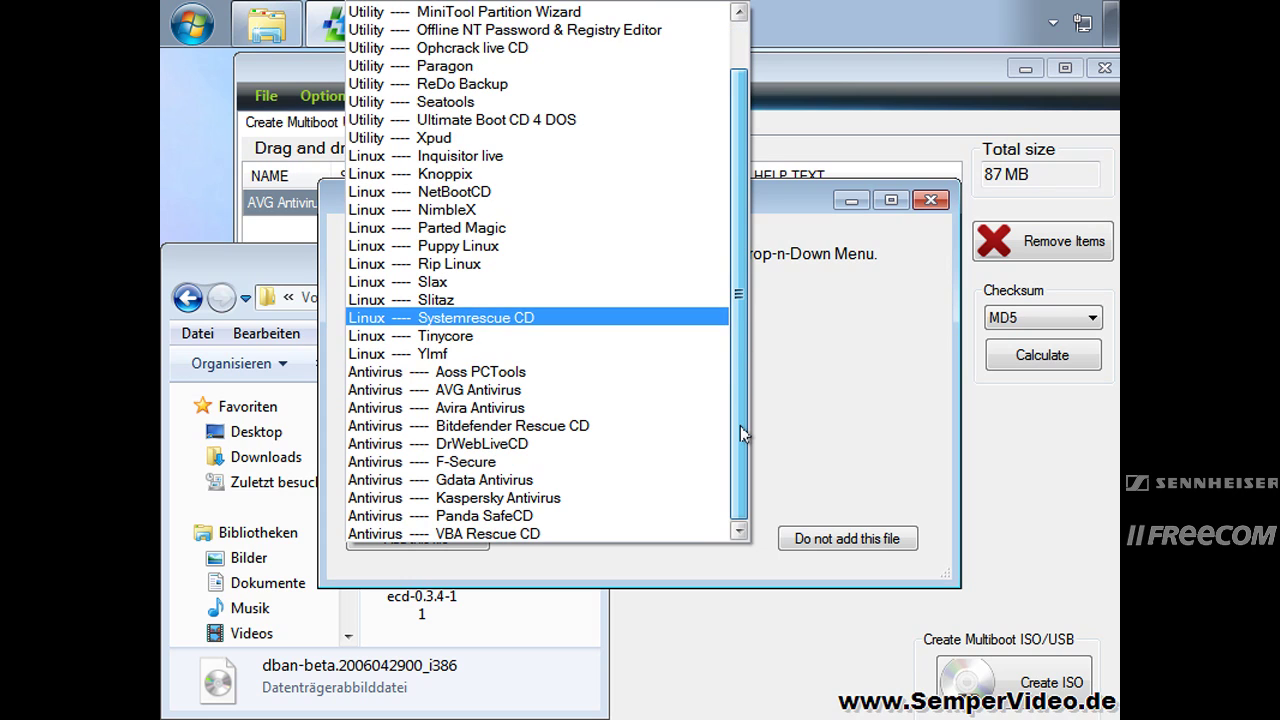
key("Down")
key("Down")
key("Down")
key("Down")
key("Down")
key("Down")
key("Down")
key("Down")
key("Down")
key("Down")
key("Up")
key("Up")
scroll(741, 429, "up", 1)
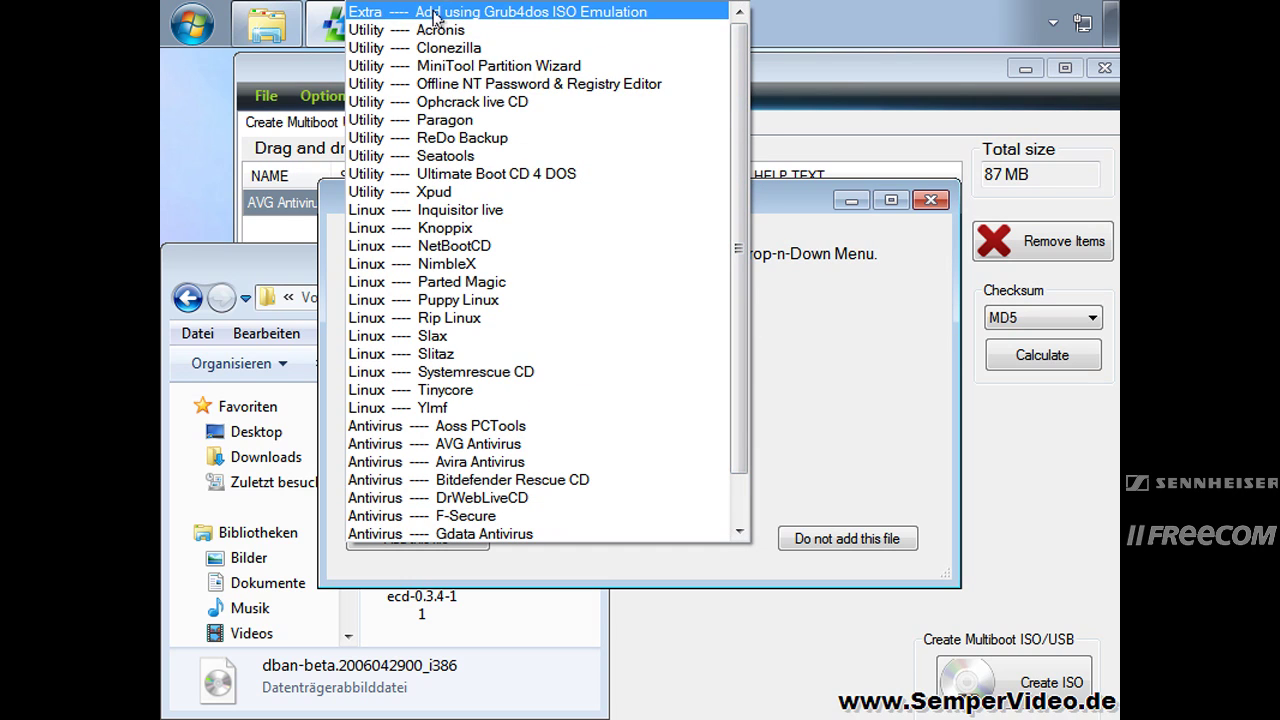
left_click(436, 13)
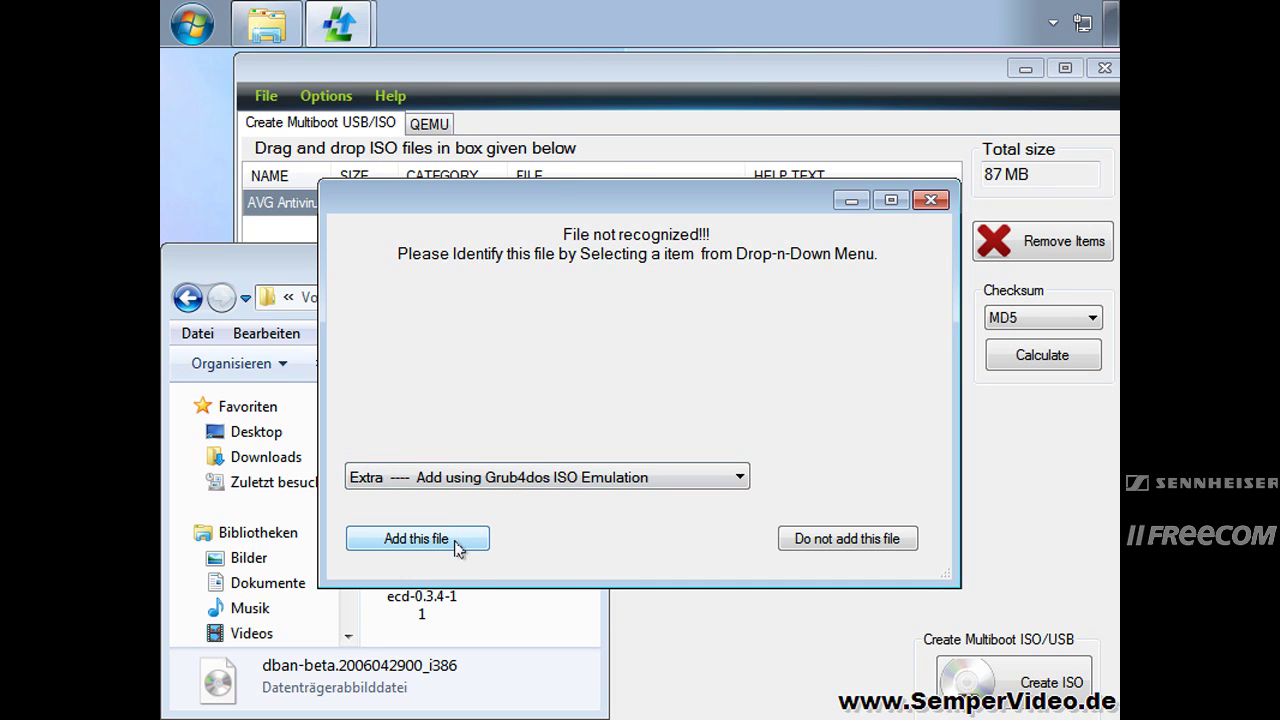
left_click(417, 539)
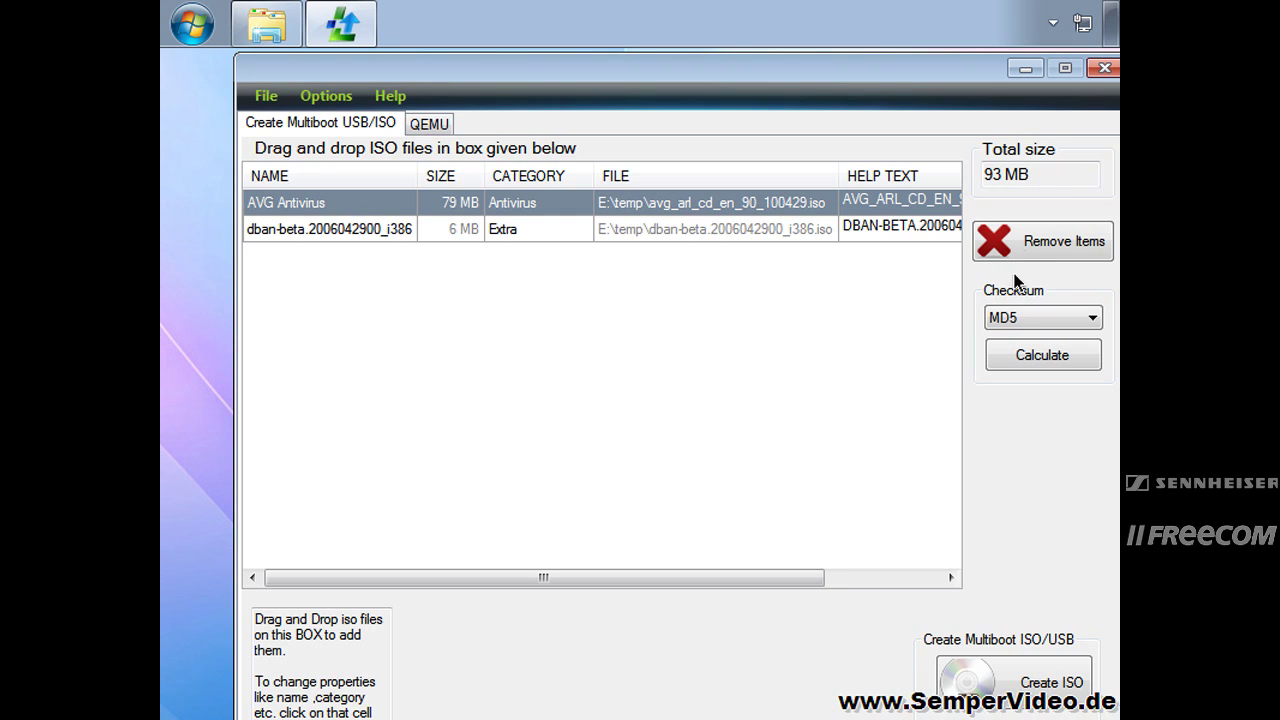
Step: Add the gparted-livecd-0.3.4-11 image from the temp folder to the list with the type "Add using Grub4dos ISO Emulation"
left_click(266, 25)
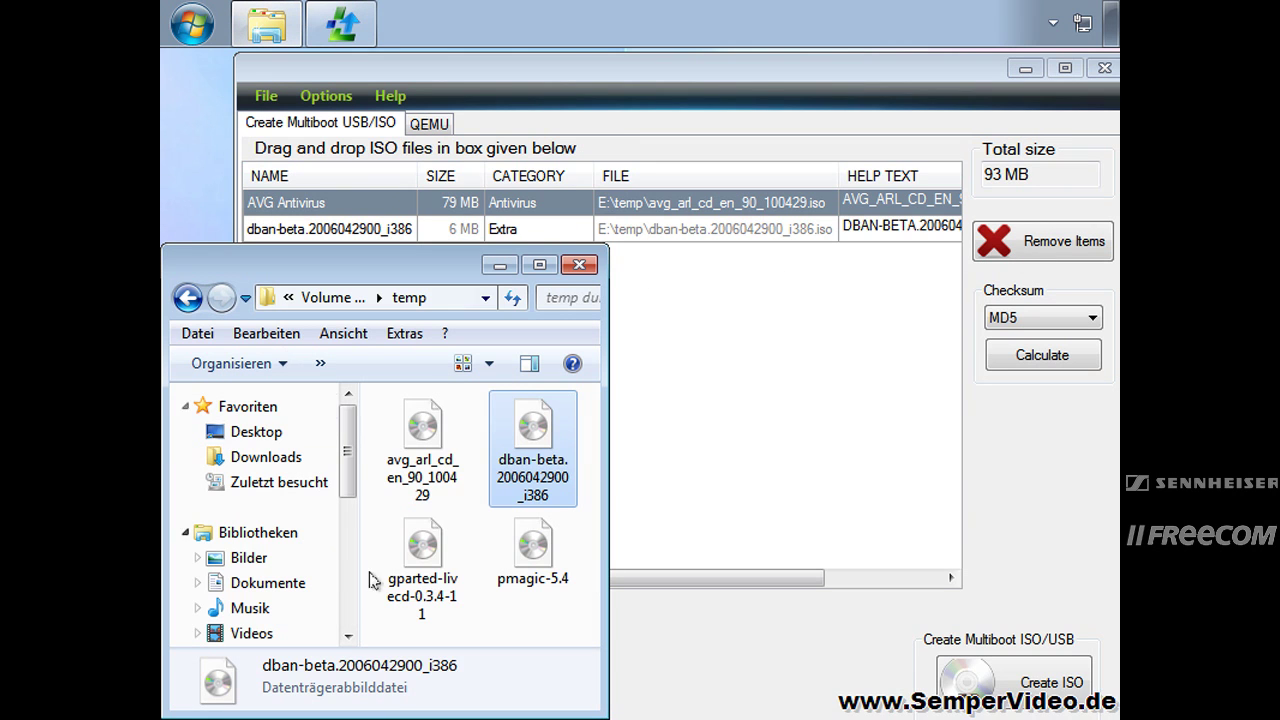
left_click(422, 545)
left_click_drag(422, 545, 714, 414)
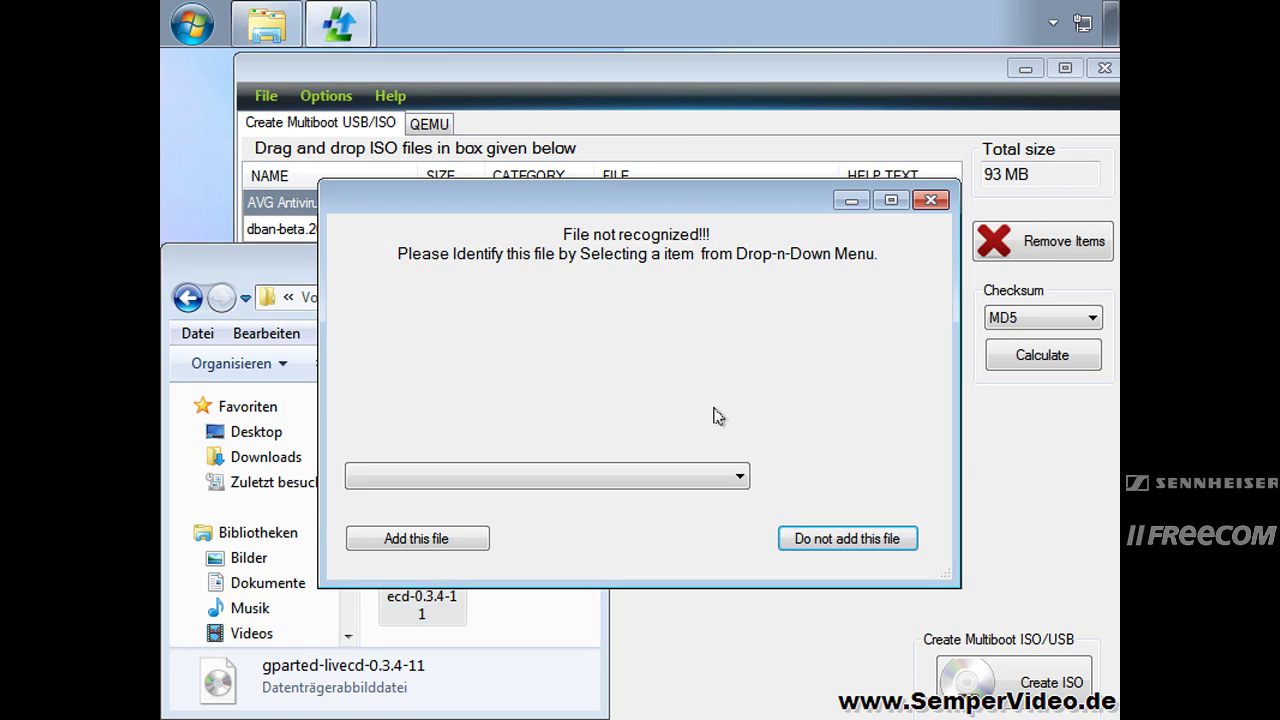
left_click(445, 480)
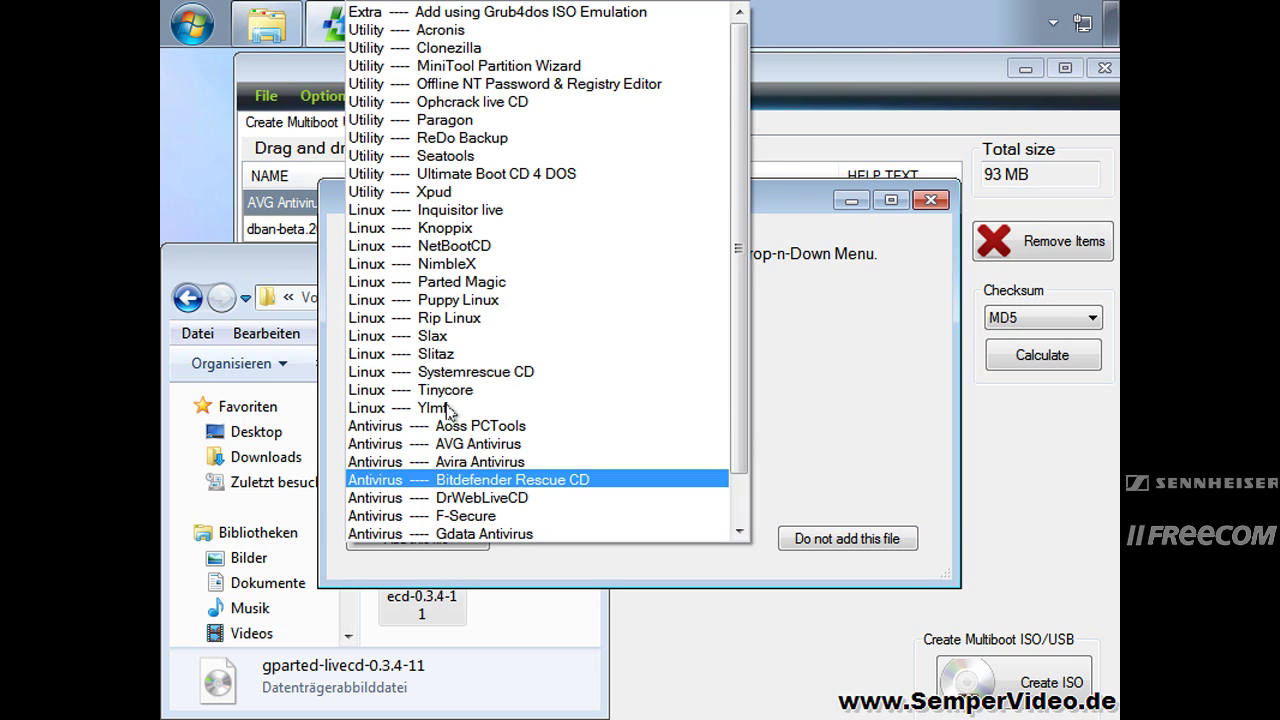
left_click(442, 20)
left_click(400, 540)
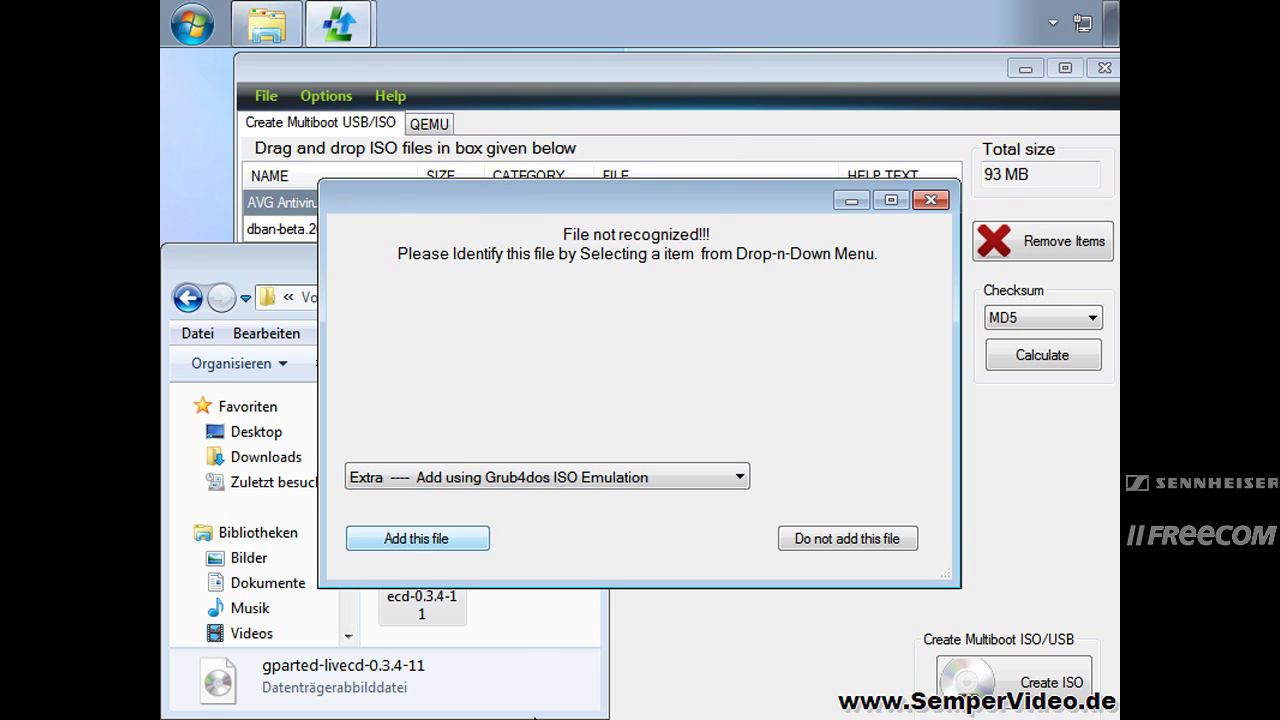
Step: Add the pmagic-5.4 image from the temp folder to the multiboot file list
left_click(537, 541)
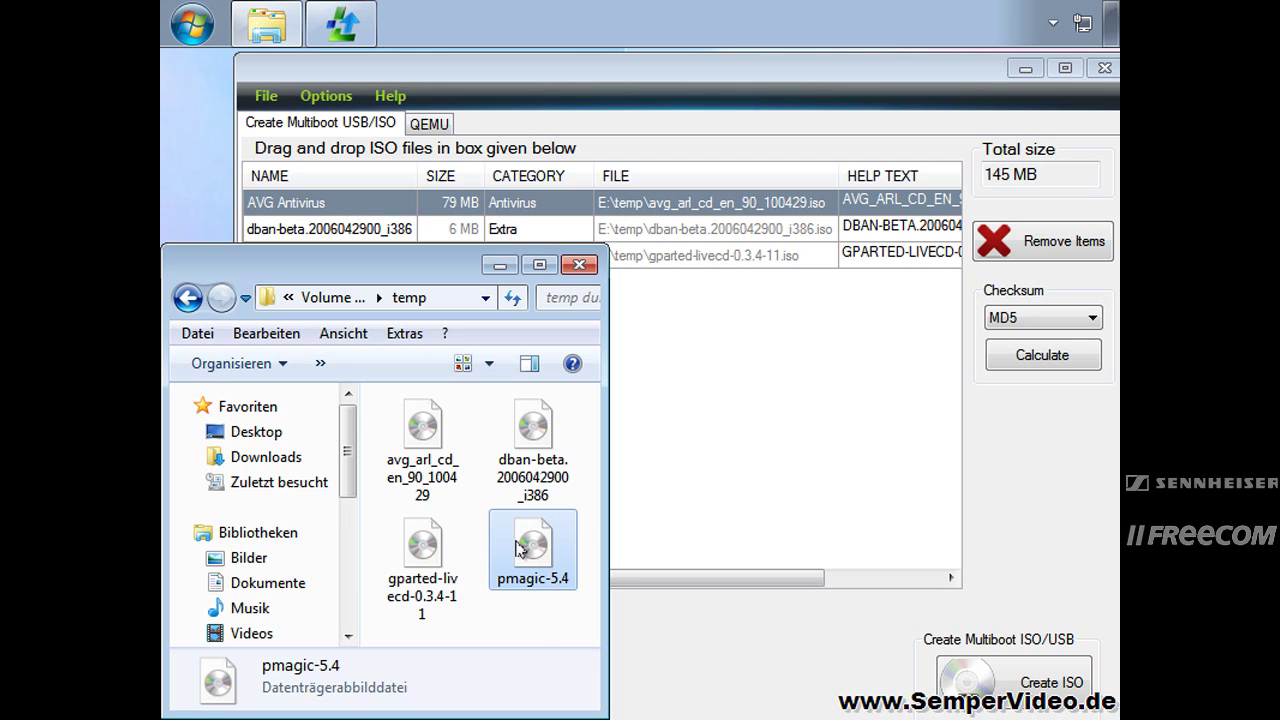
left_click_drag(522, 548, 748, 509)
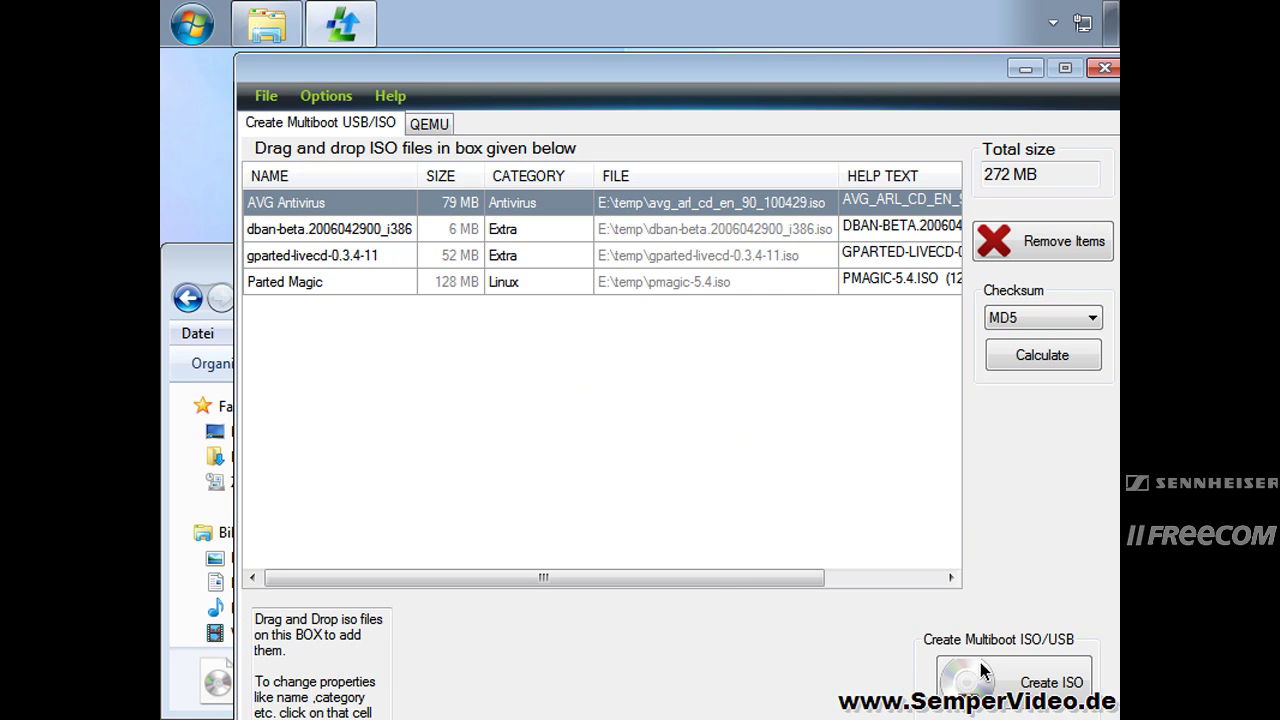
Step: Create the multiboot ISO from the listed images, minimizing the other windows meanwhile, and run the finished xboot.iso in QEMU
left_click(1043, 686)
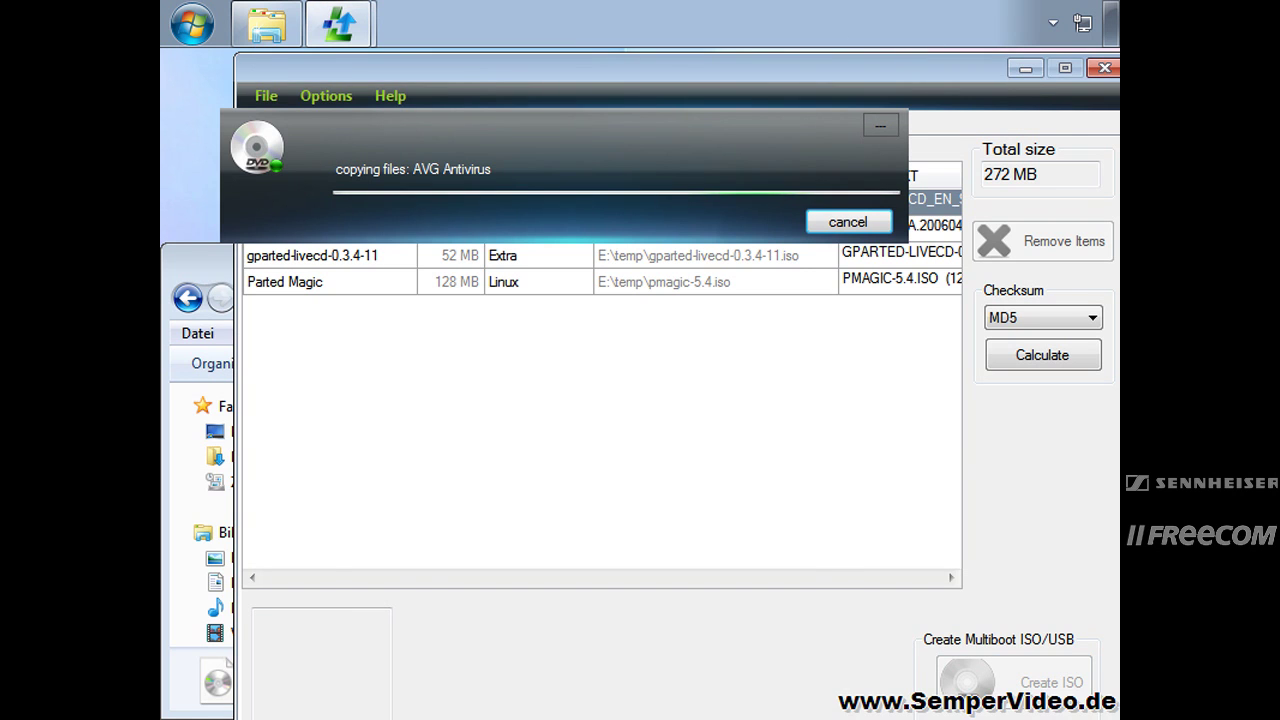
left_click(1024, 68)
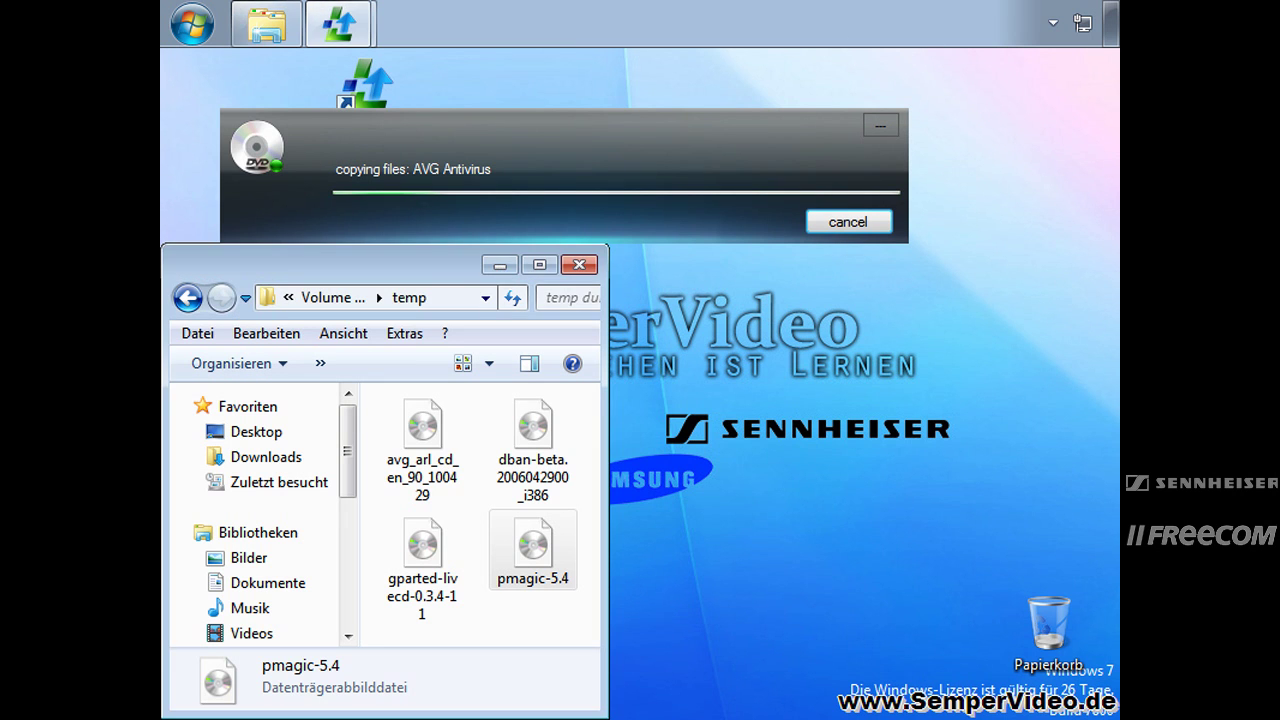
left_click(498, 266)
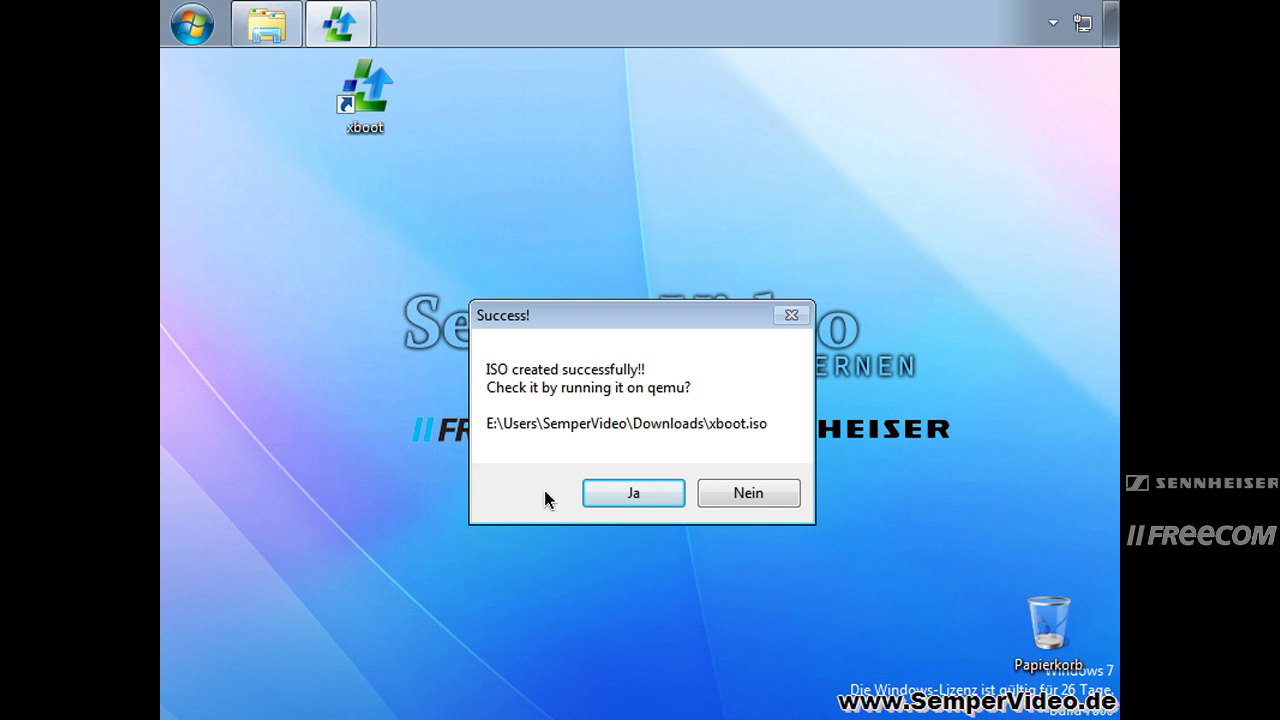
left_click(636, 494)
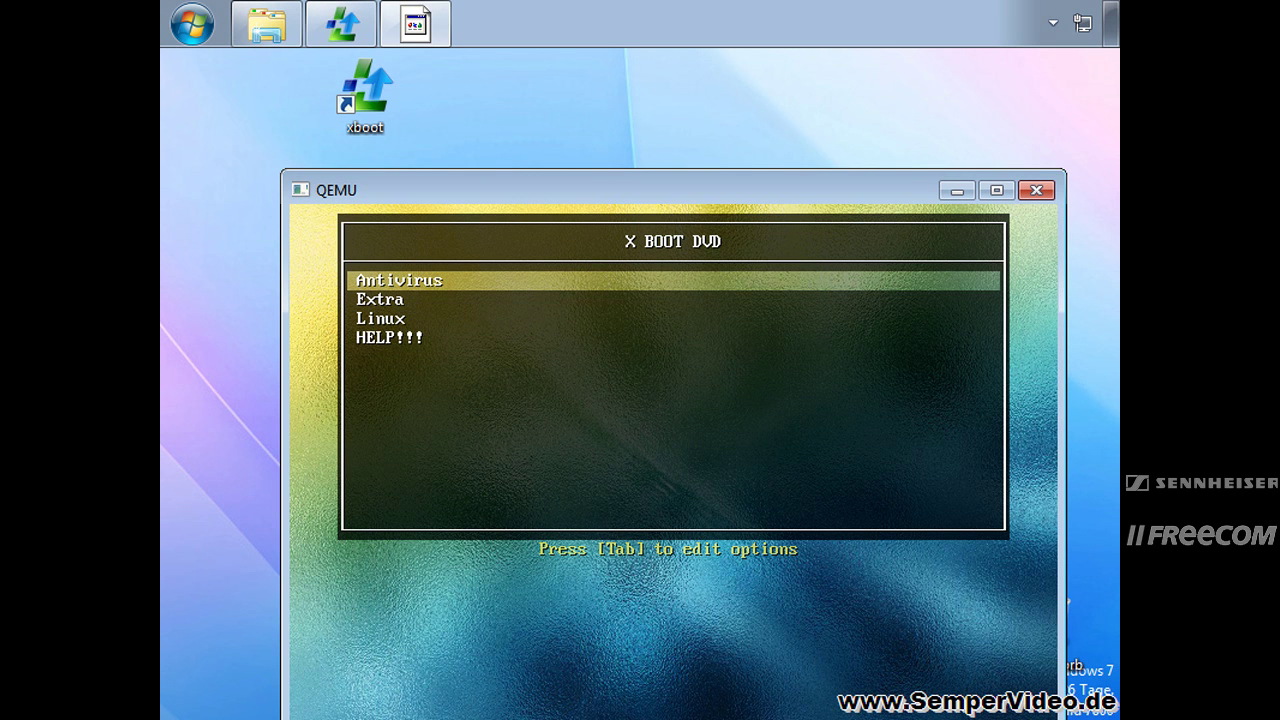
Step: Move the QEMU window fully into view, examine the Antivirus submenu of the boot menu and return to the main menu
left_click_drag(657, 185, 631, 84)
left_click(637, 211)
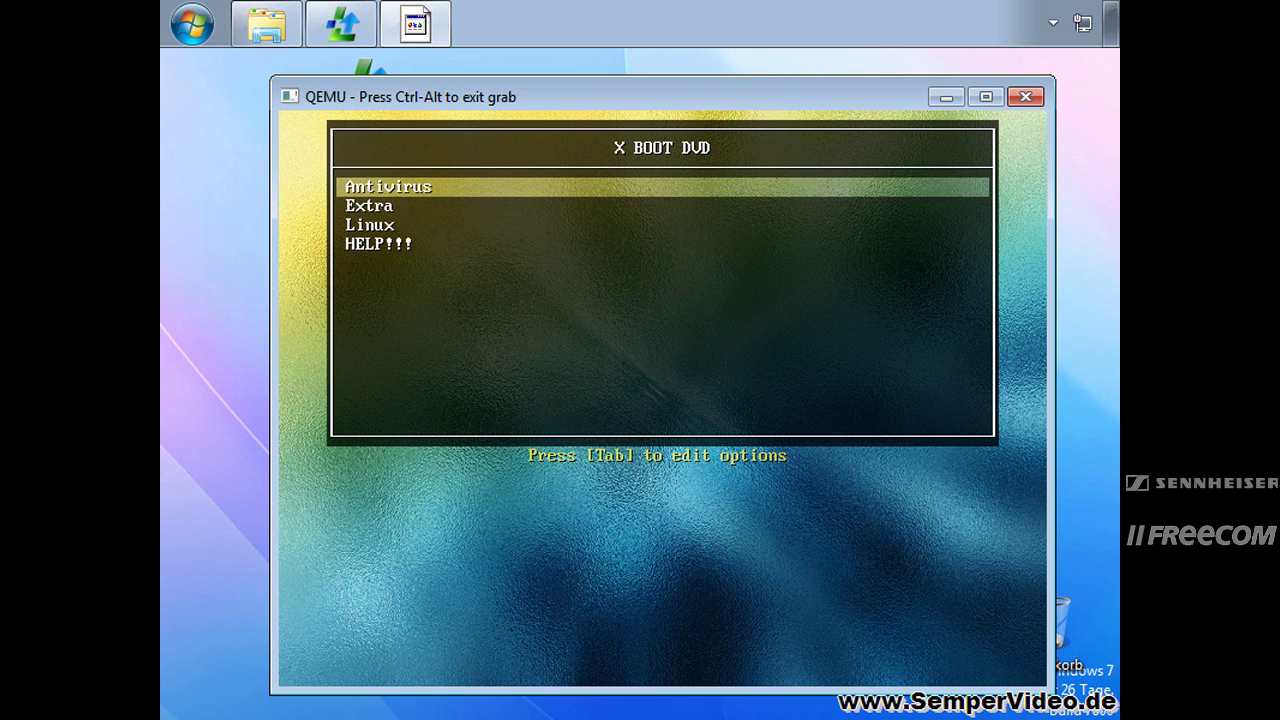
key("Down")
key("Down")
key("Up")
key("Up")
key("Return")
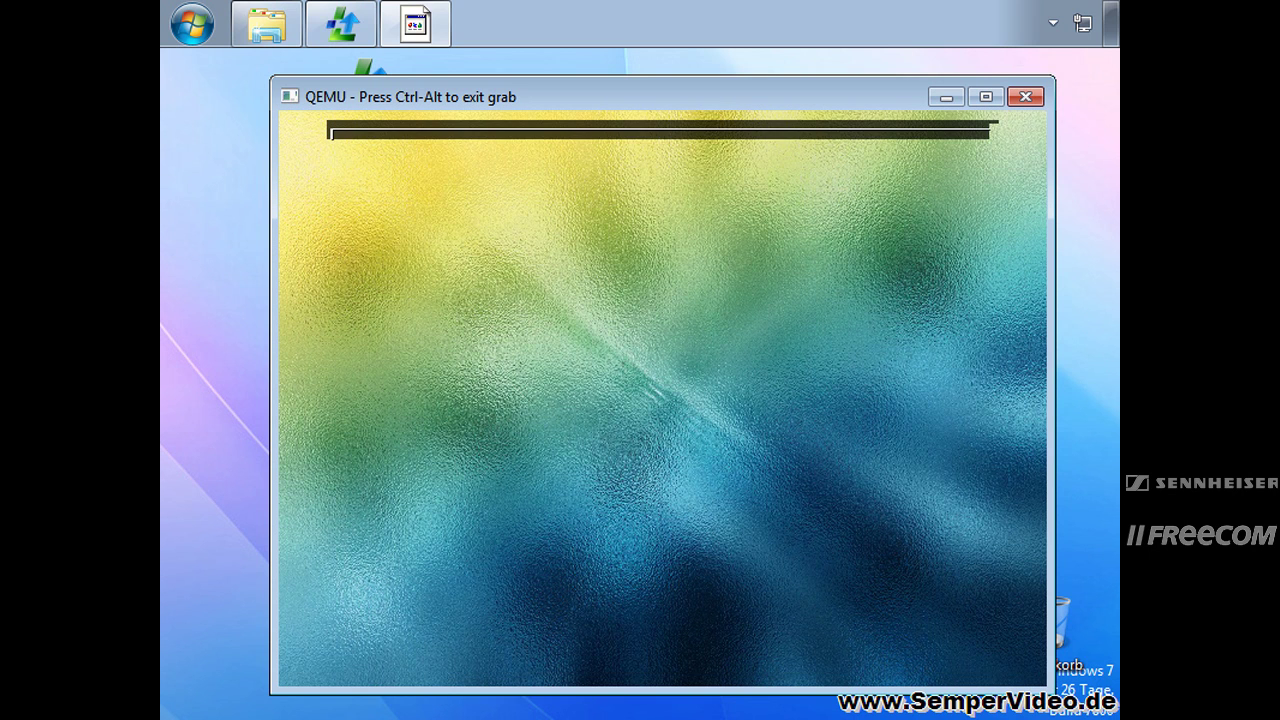
key("Down")
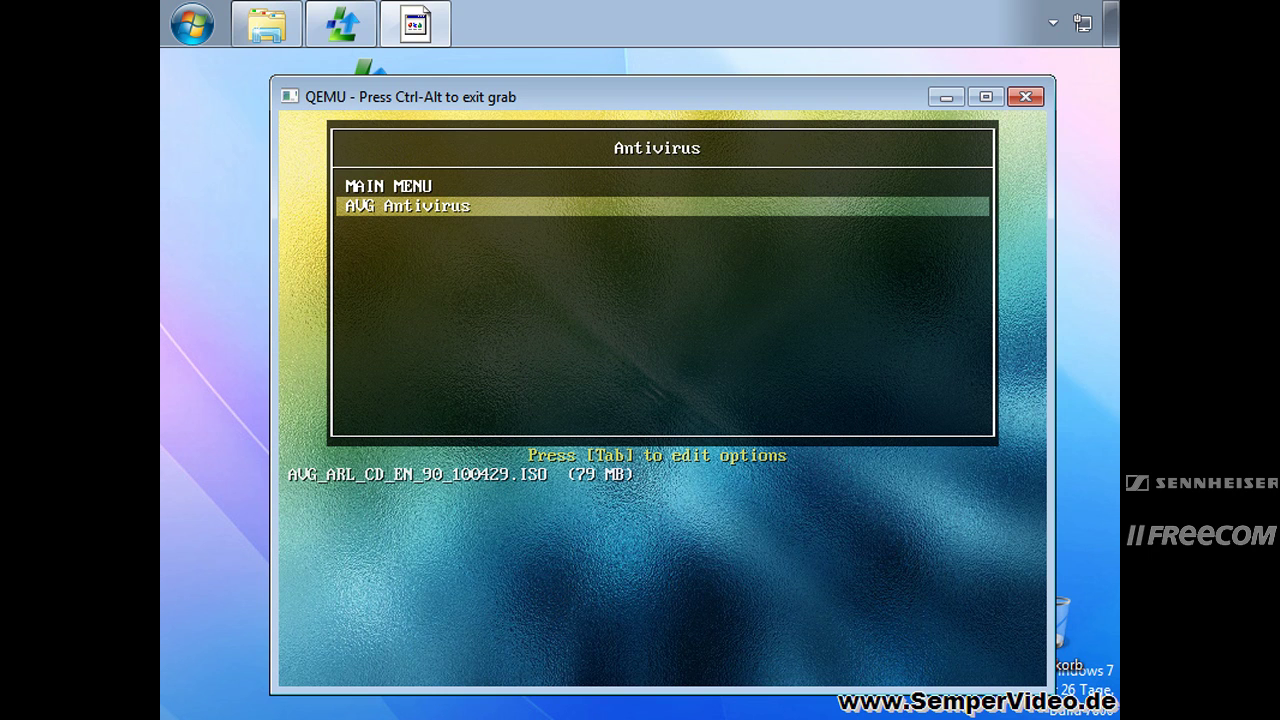
key("Up")
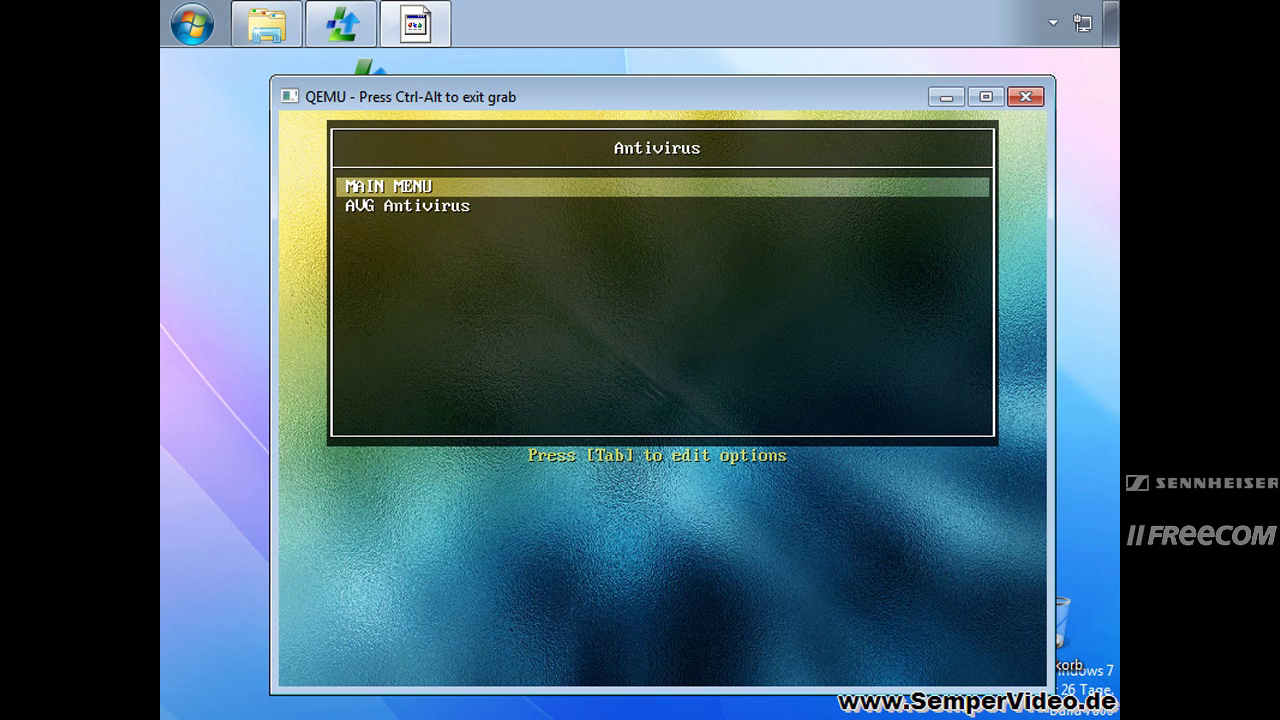
key("Return")
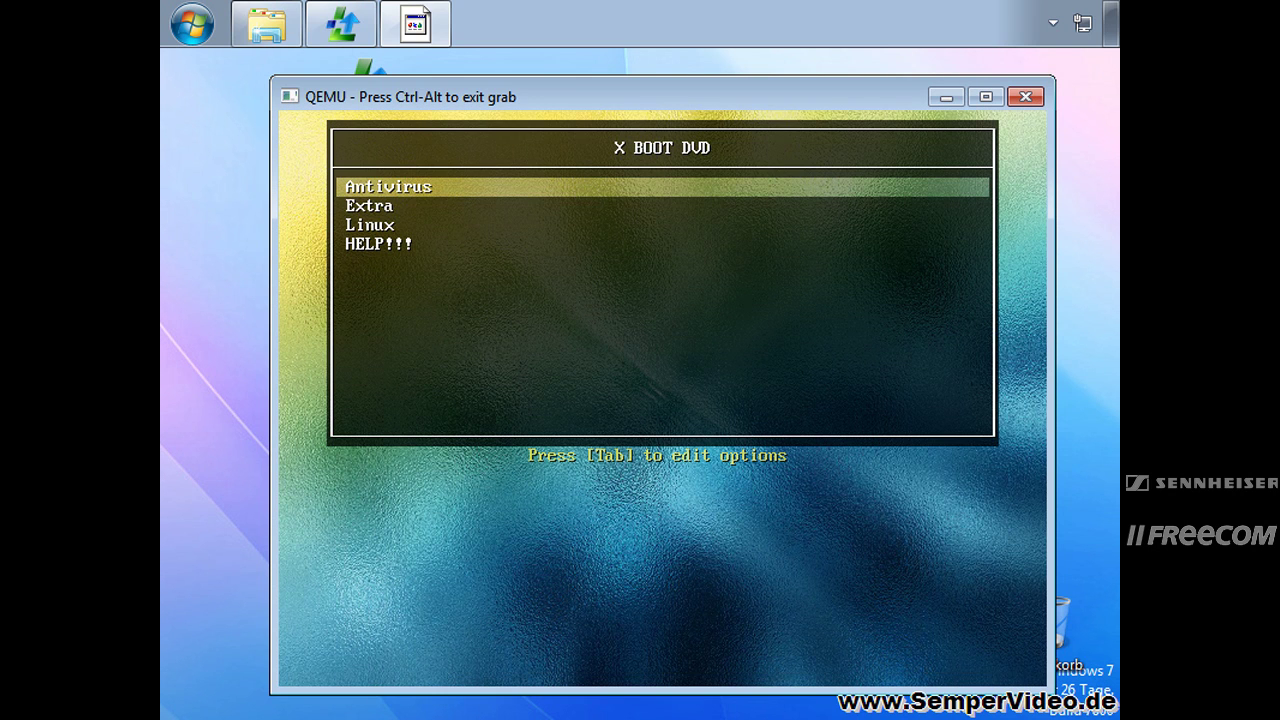
Step: Examine the entries of the Linux submenu and the Extra submenu in the boot menu
key("Down")
key("Down")
key("Return")
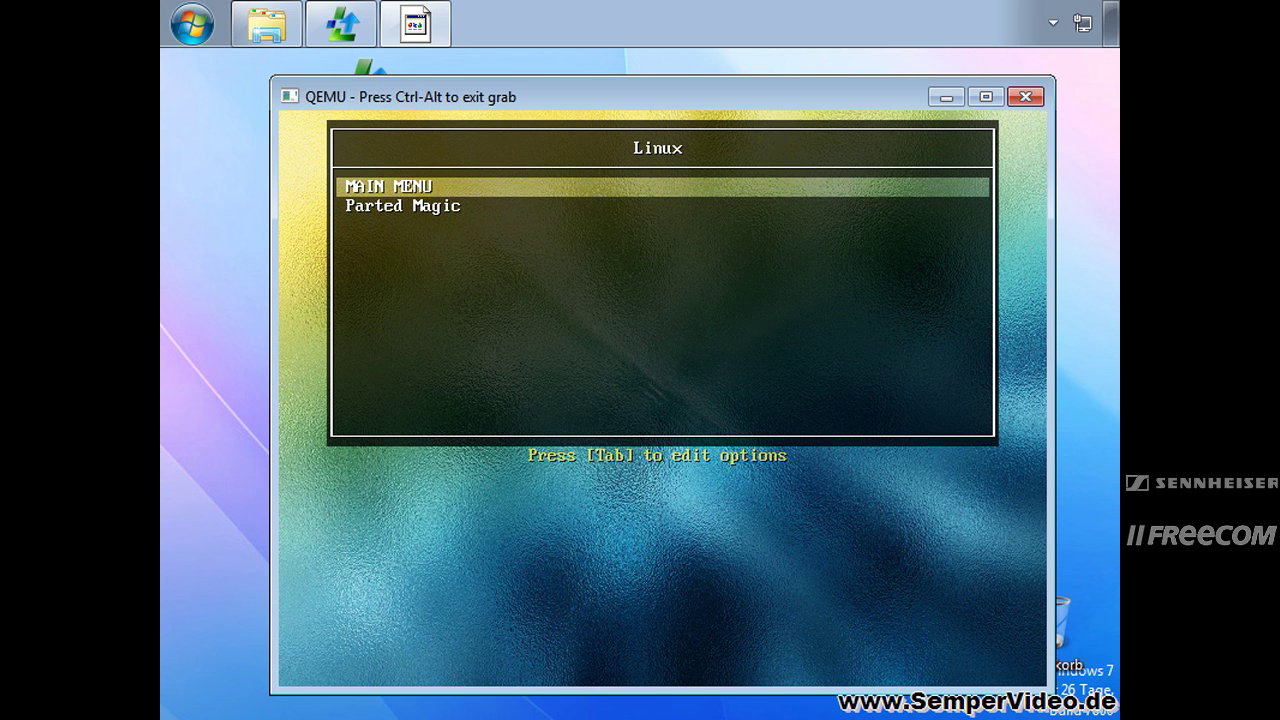
key("Return")
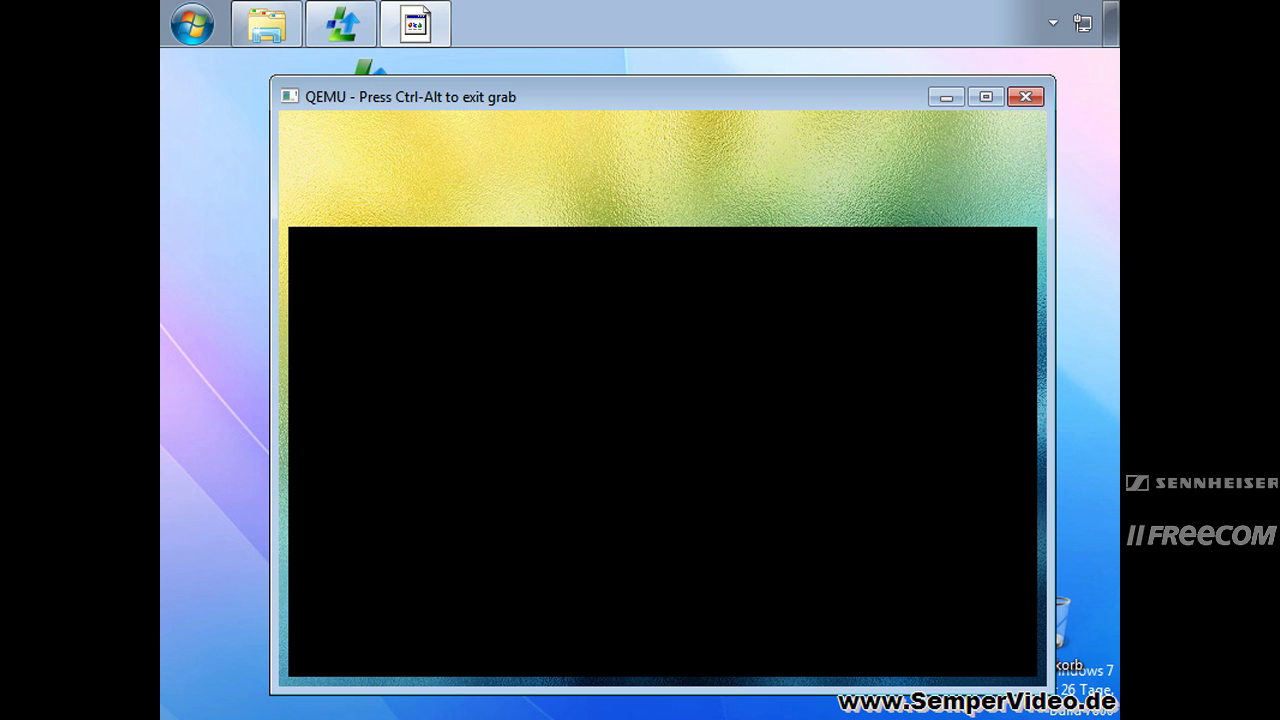
key("Down")
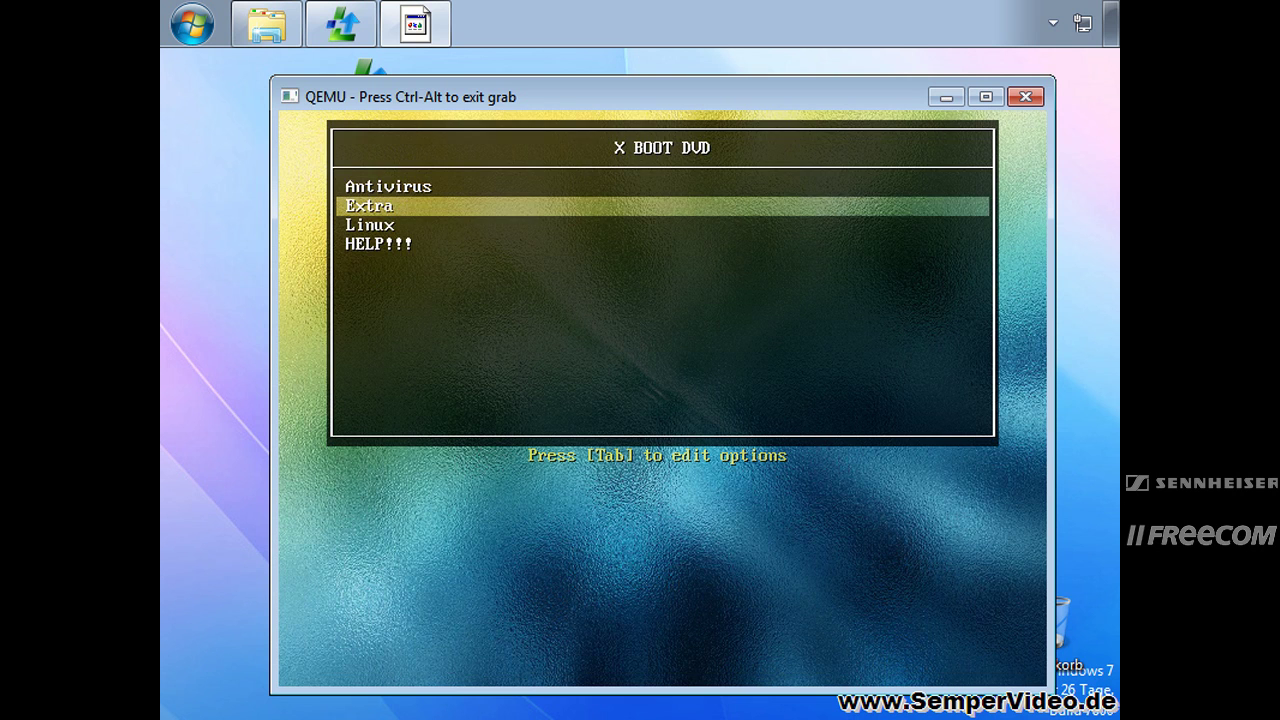
key("Return")
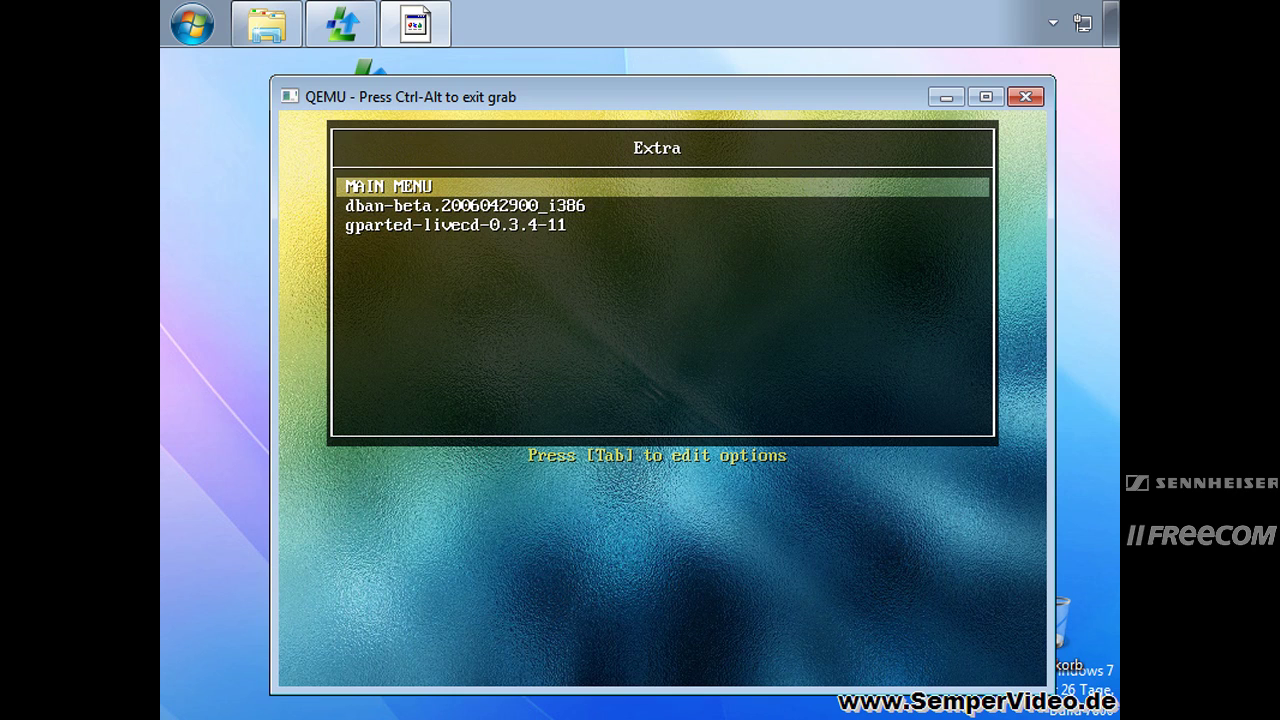
Step: Release the input grab, close the QEMU test window and restart Windows
key("ctrl+alt")
left_click(1025, 97)
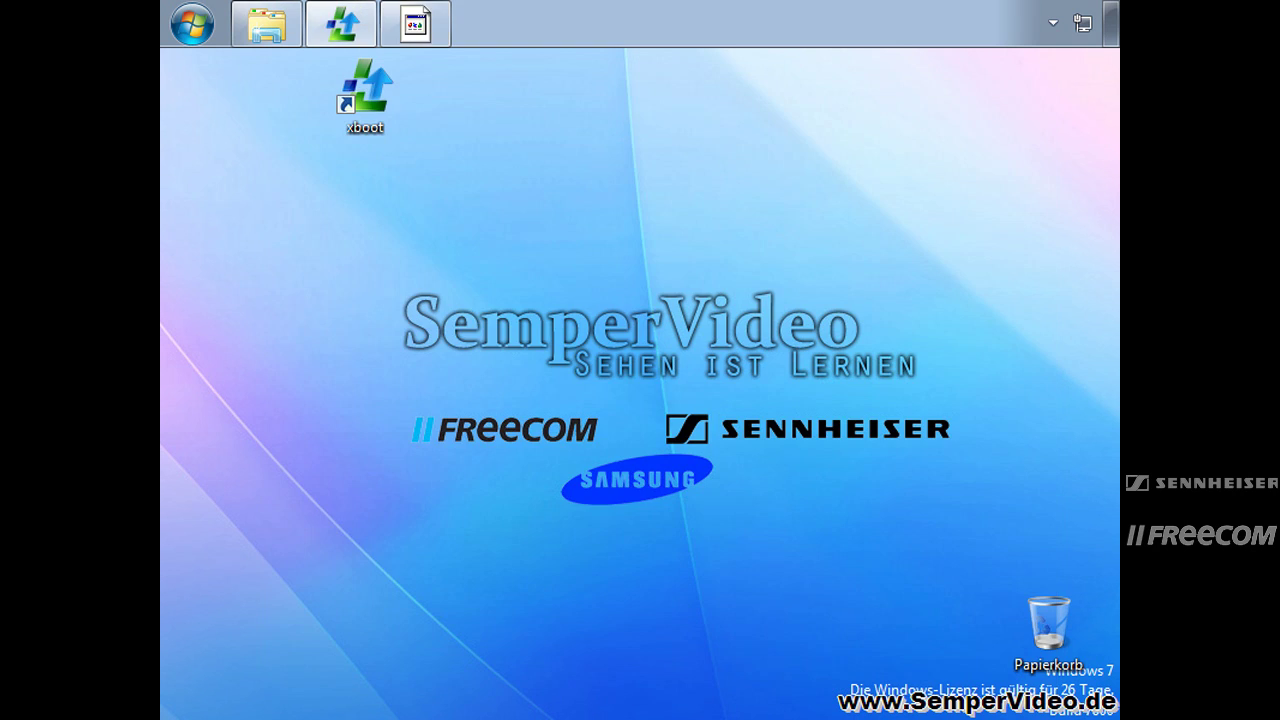
key("super")
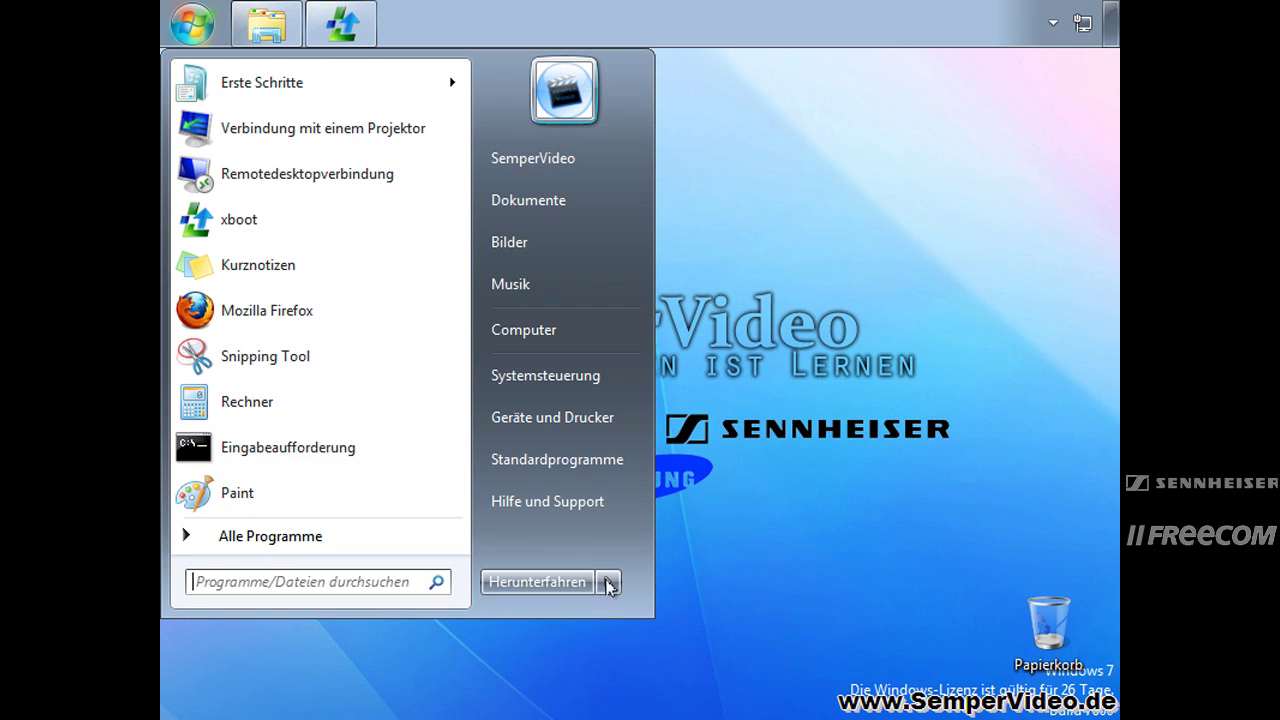
mouse_move(606, 582)
left_click(690, 661)
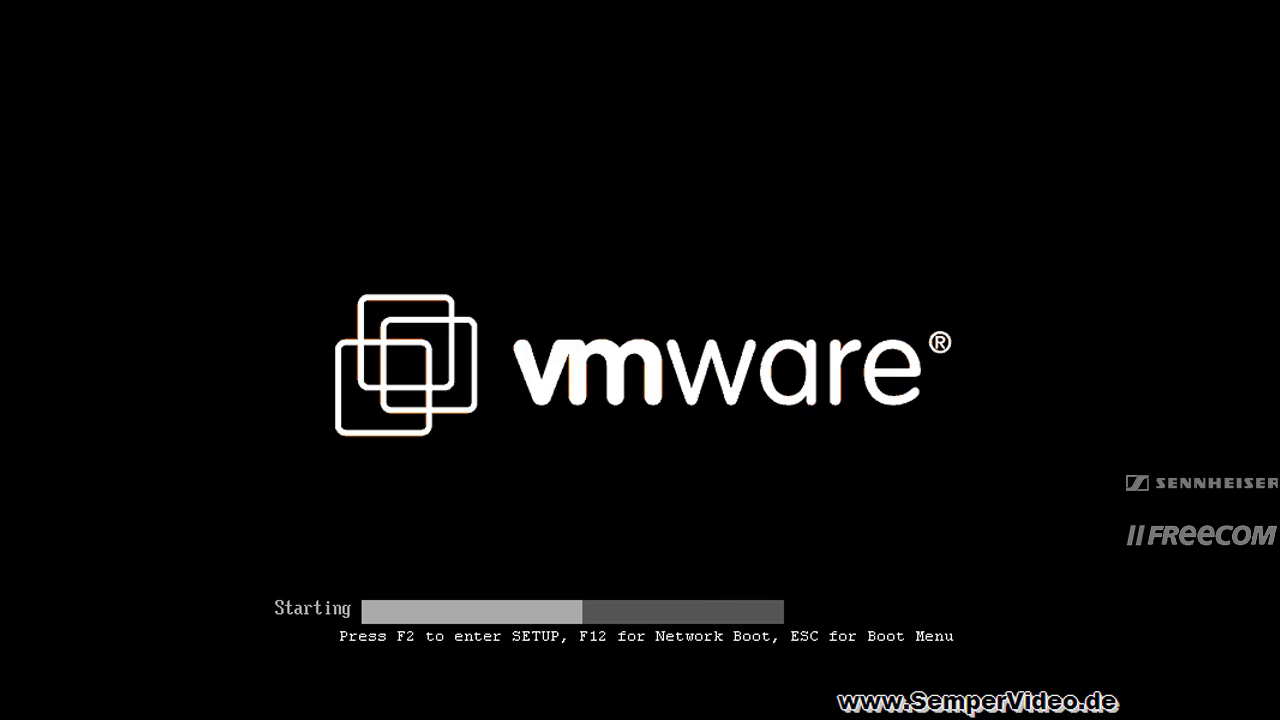
Step: Call up the virtual machine's boot menu during startup and boot from the CD-ROM Drive
key("Escape")
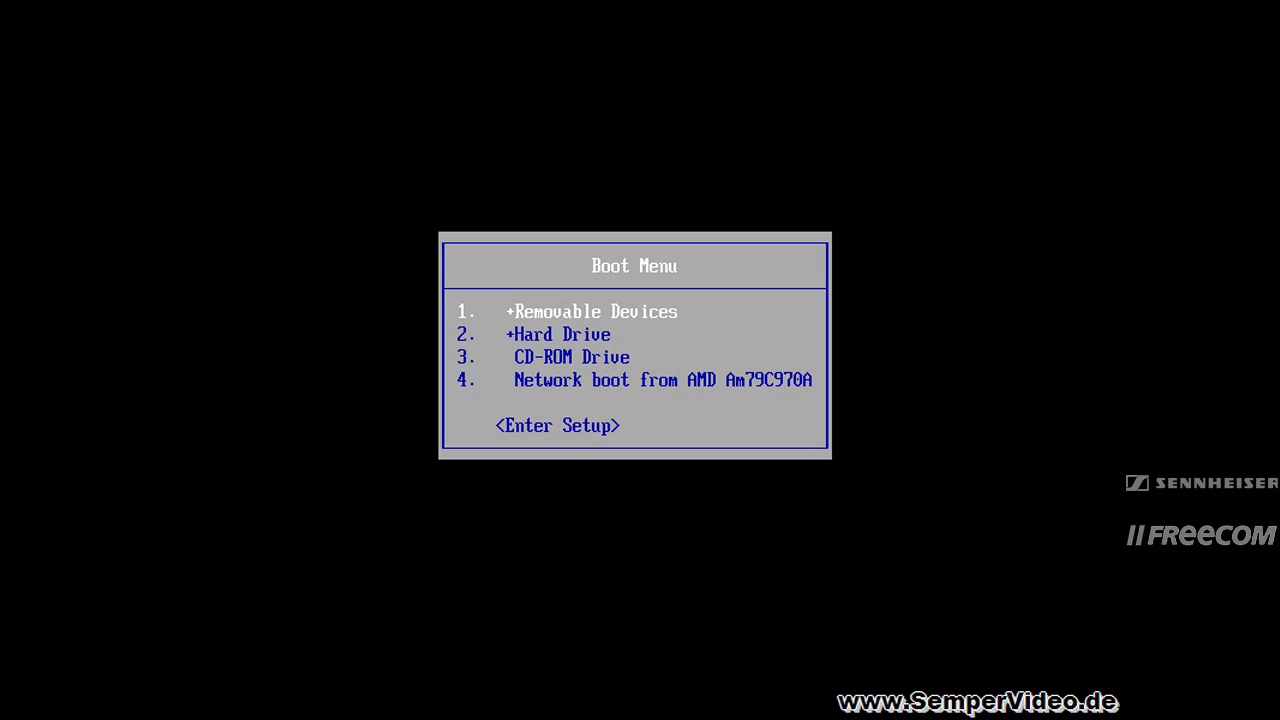
key("Down")
key("Down")
key("Return")
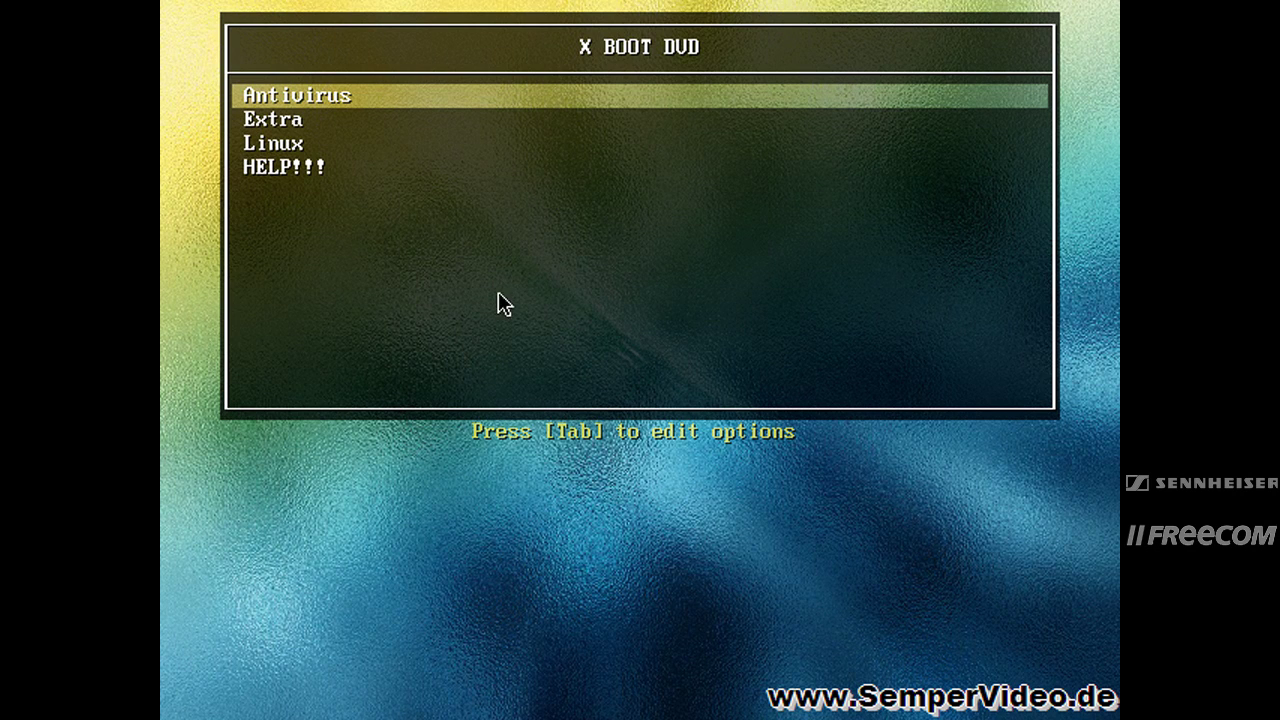
Step: Start AVG Antivirus from the Antivirus submenu of the X BOOT DVD and boot the standard AVG Rescue CD entry
key("Down")
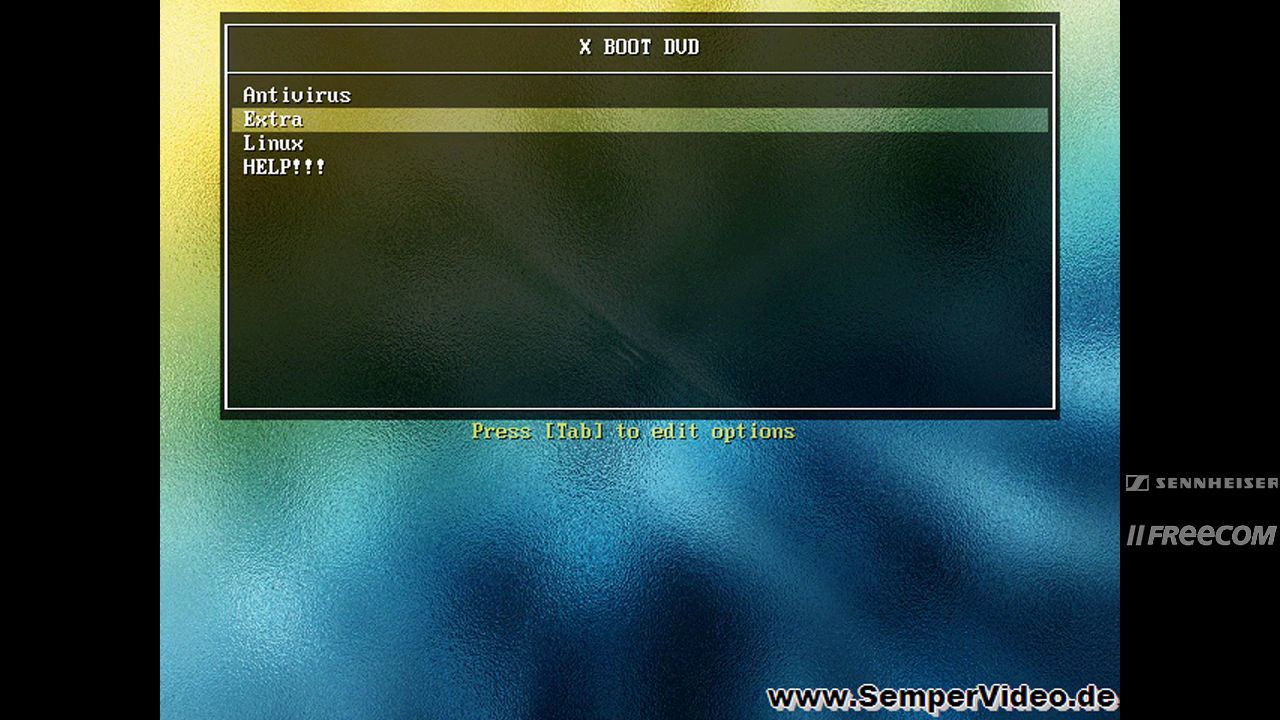
key("Down")
key("Up")
key("Up")
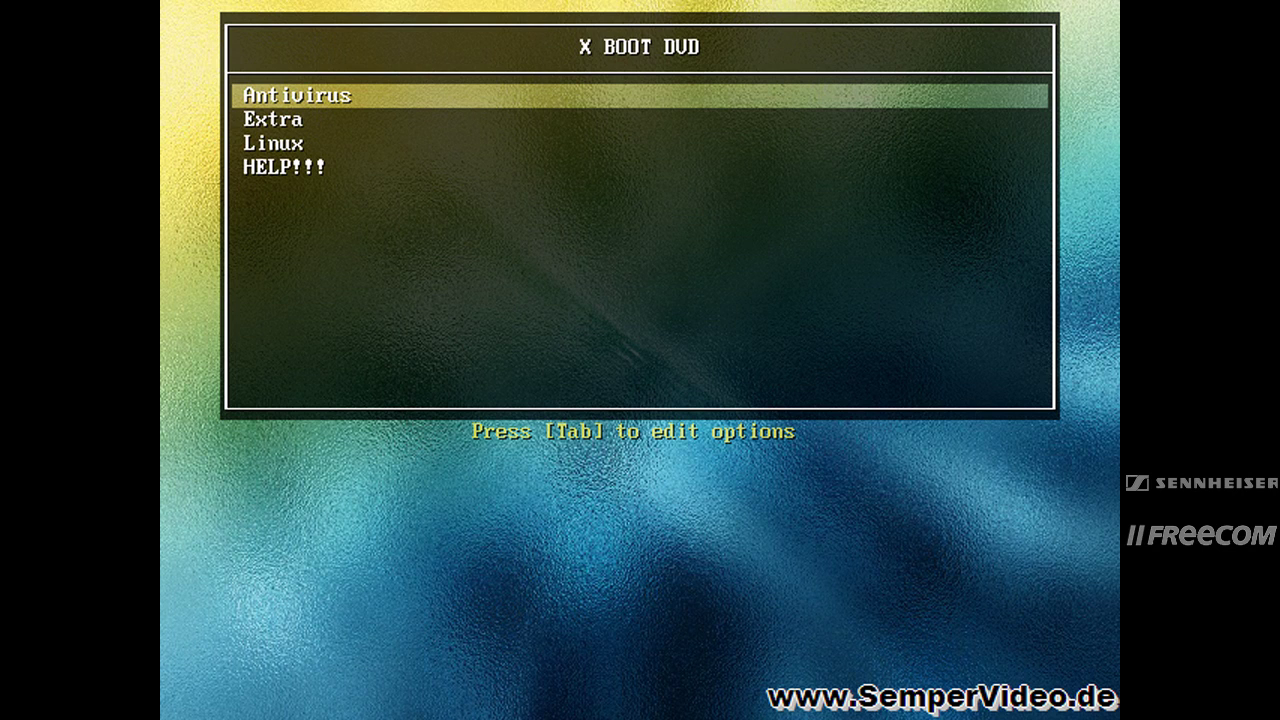
key("Return")
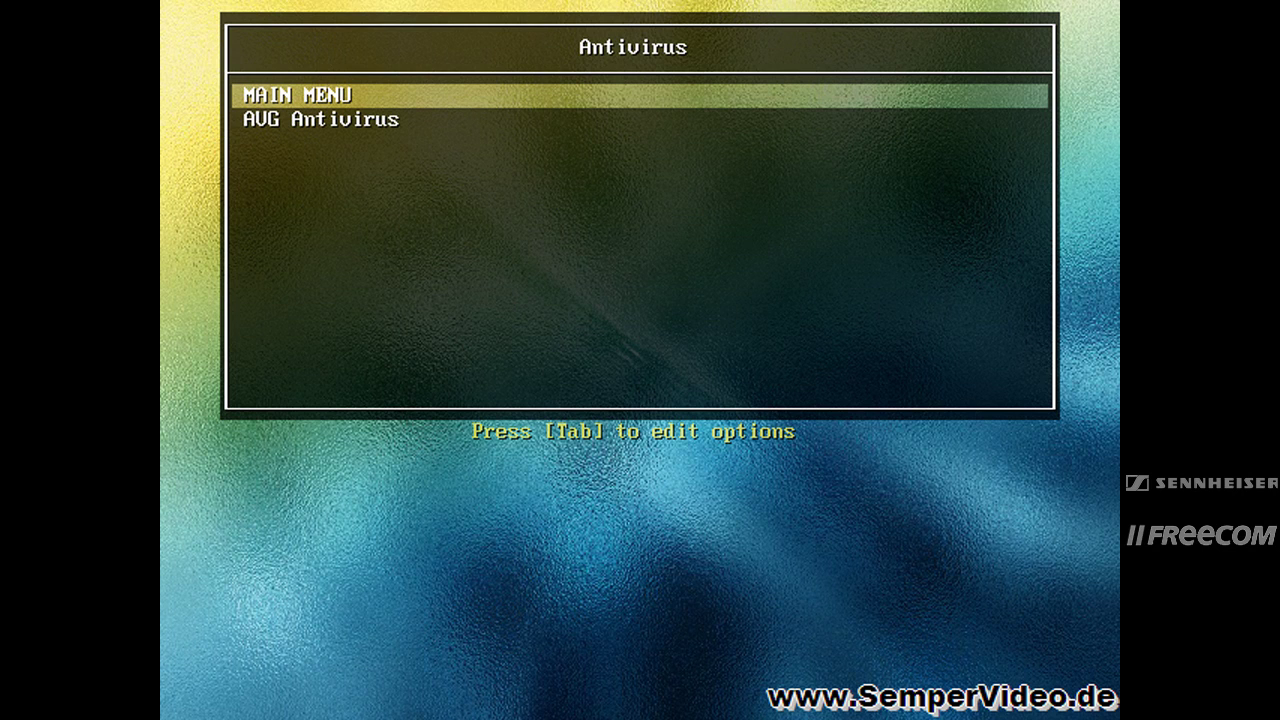
key("Down")
key("Return")
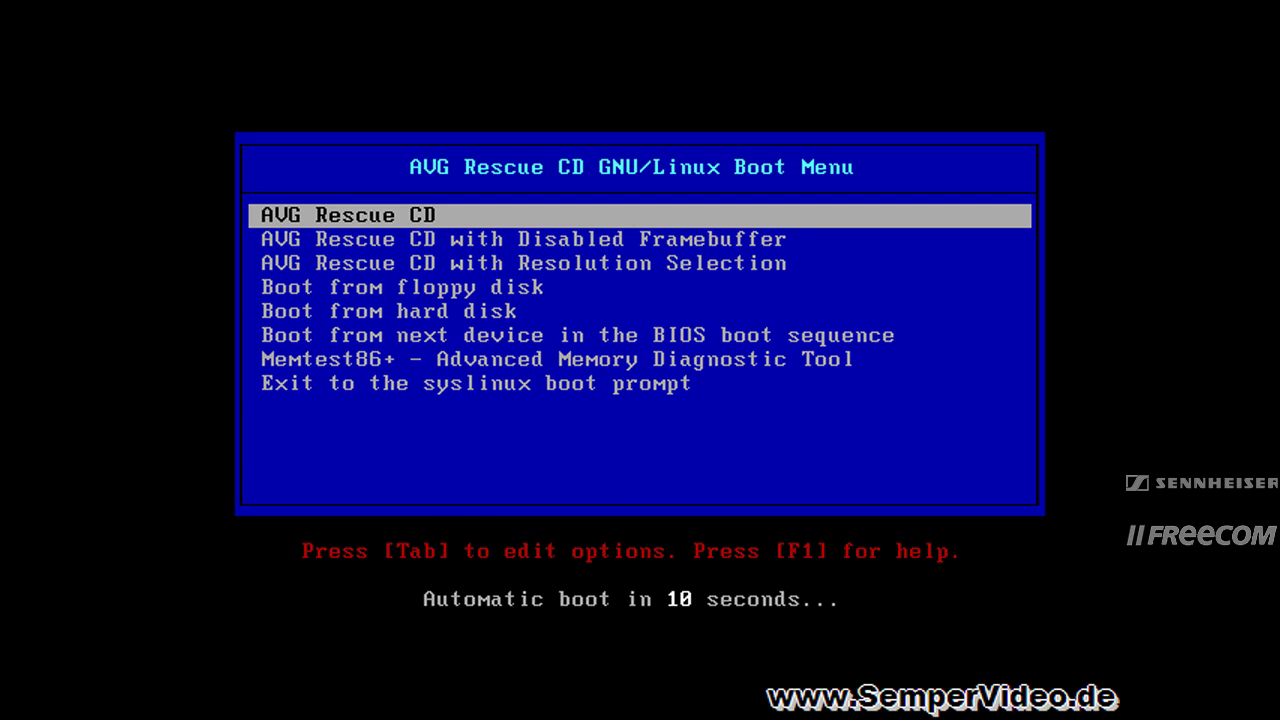
key("Return")
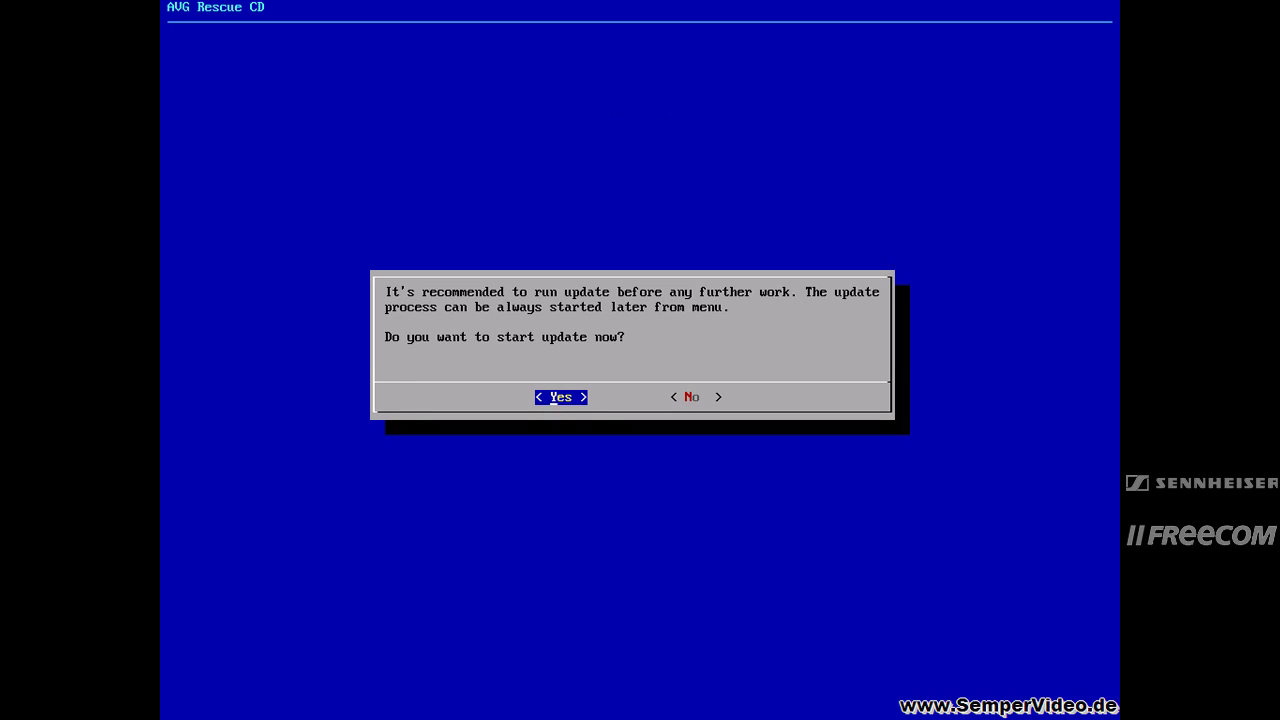
Step: Decline the AVG update and run a Volumes scan with the preset volumes and options
key("Right")
key("Return")
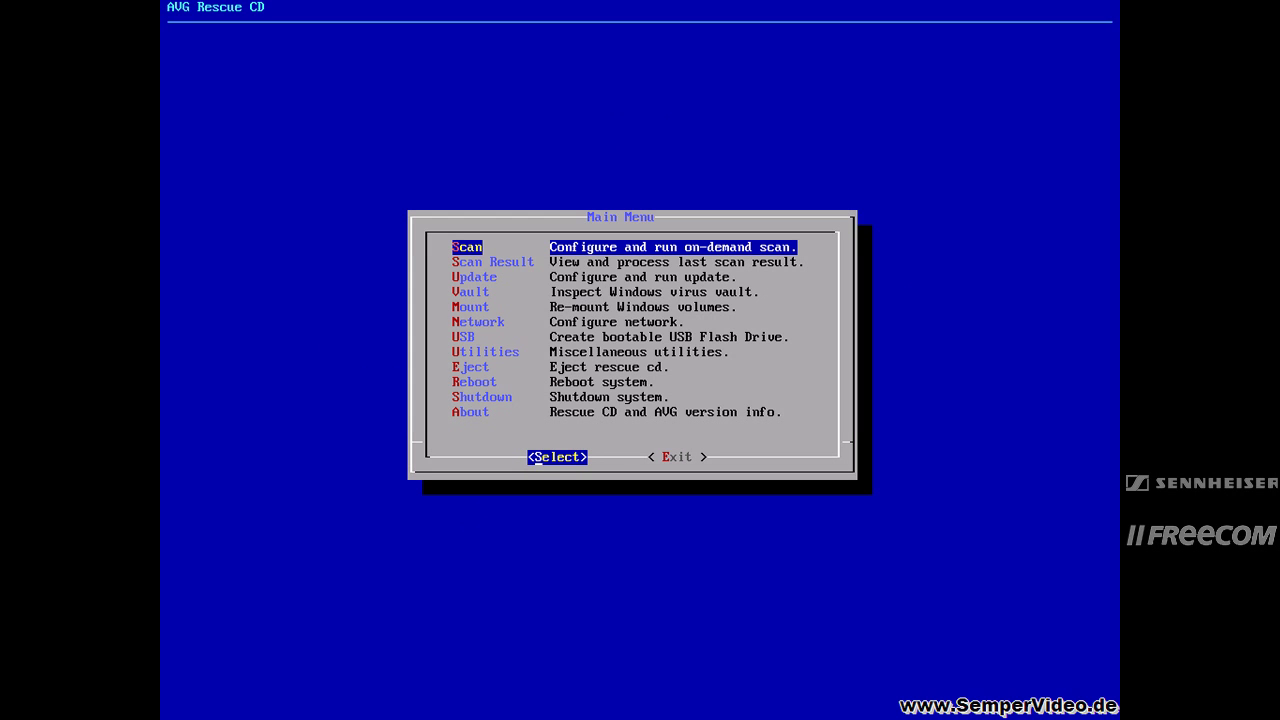
key("Return")
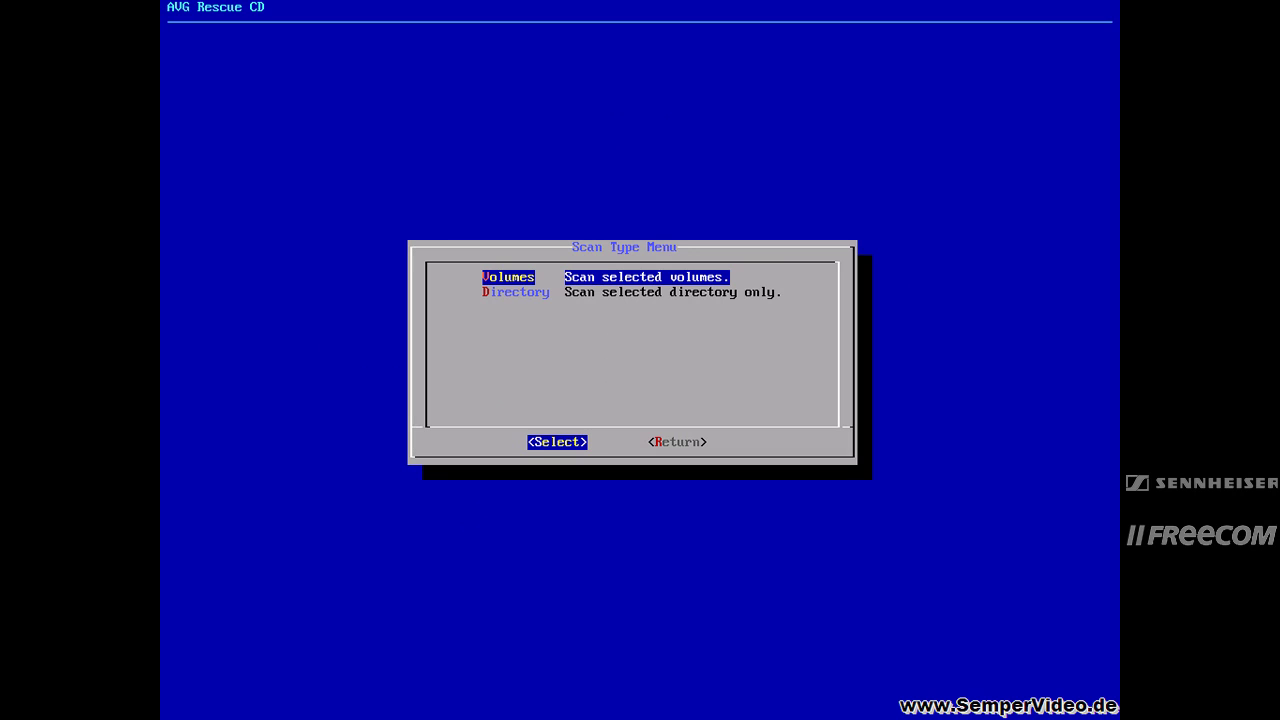
key("Return")
key("Return")
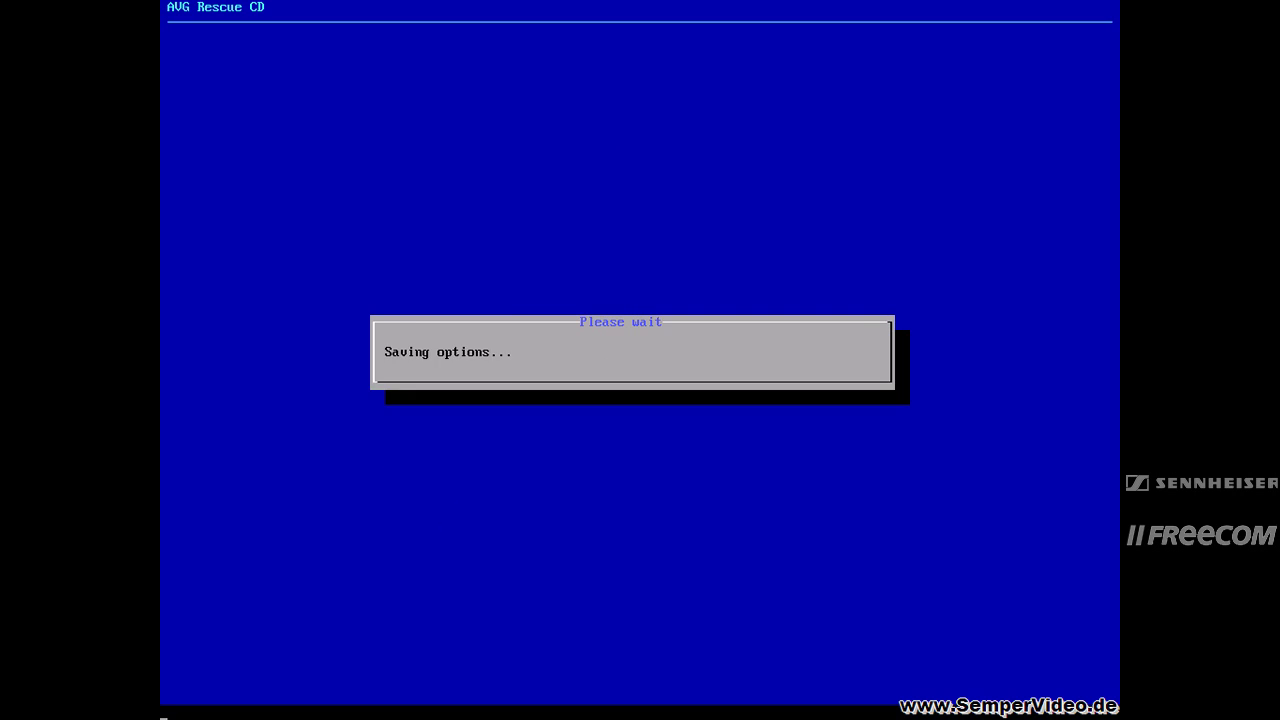
key("Return")
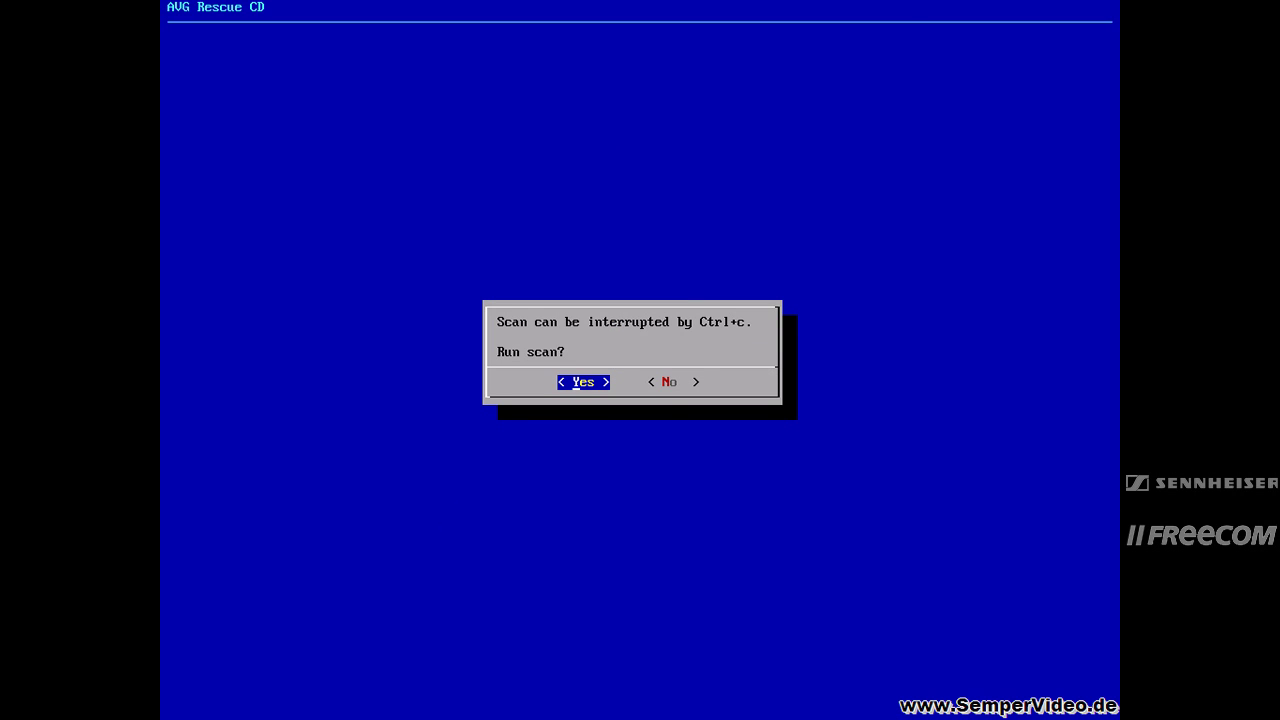
key("Return")
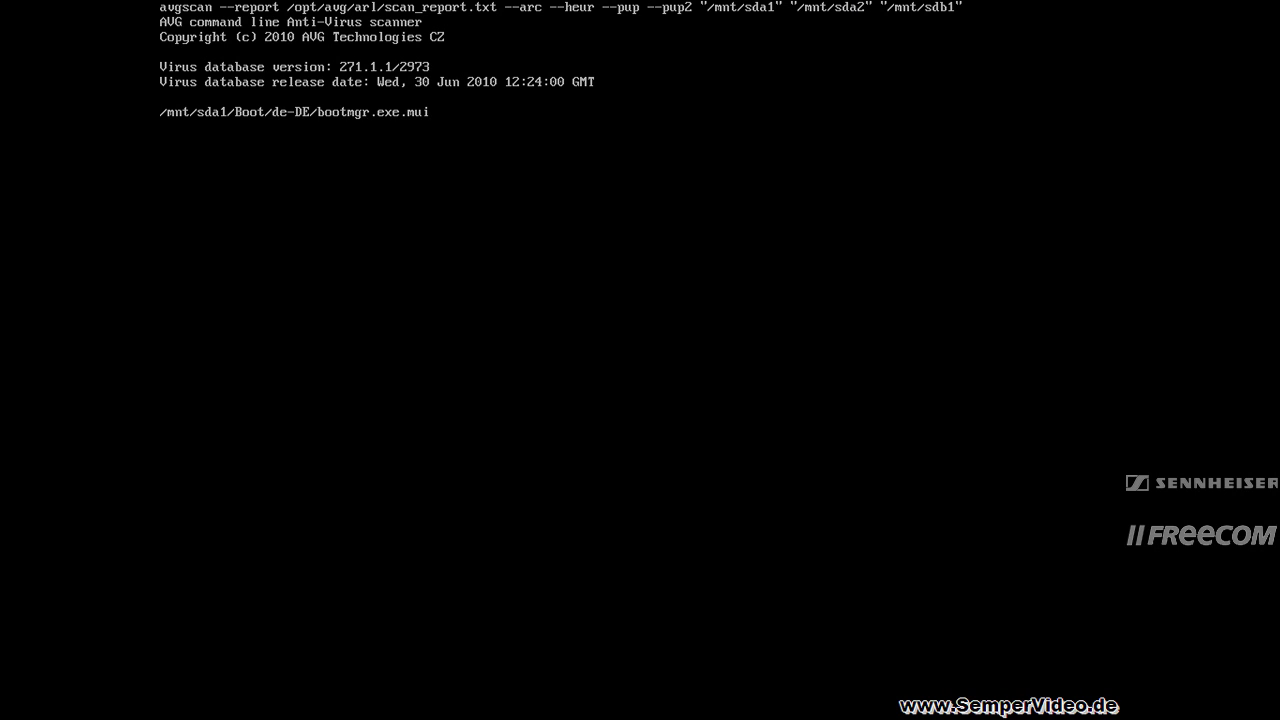